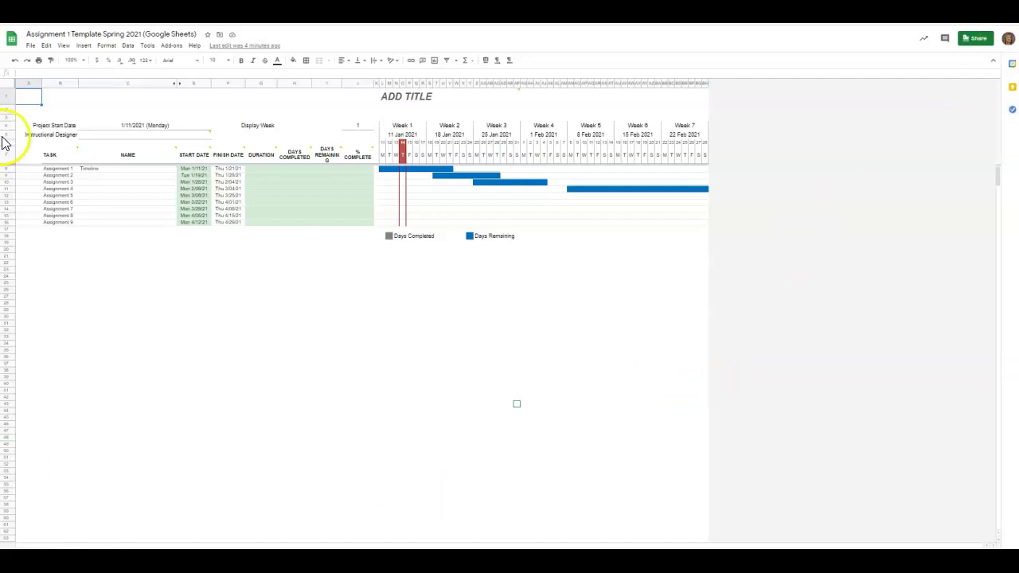
- Make a copy of the assignment template spreadsheet named "Student in HRD"
click(30, 46)
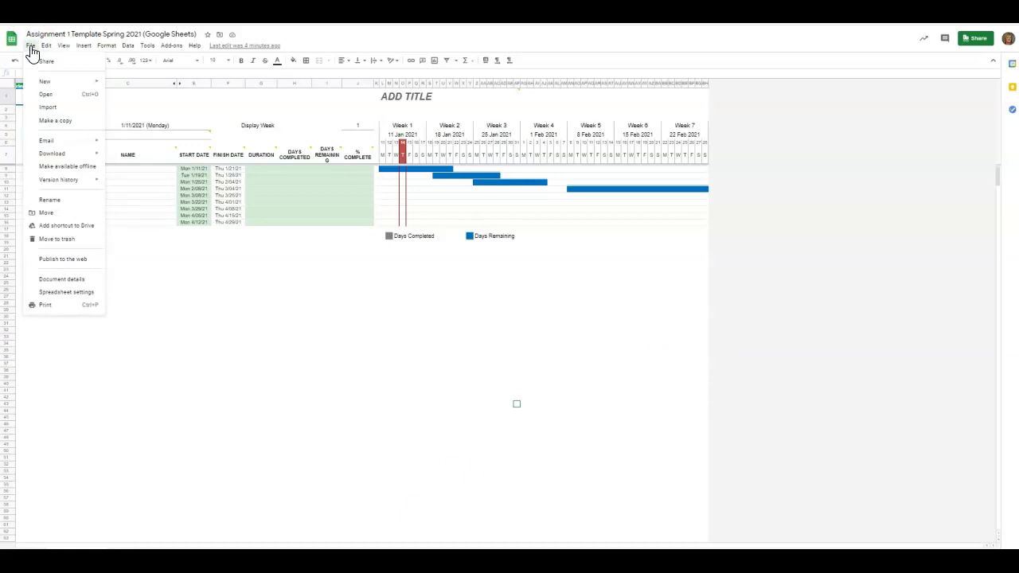
click(52, 120)
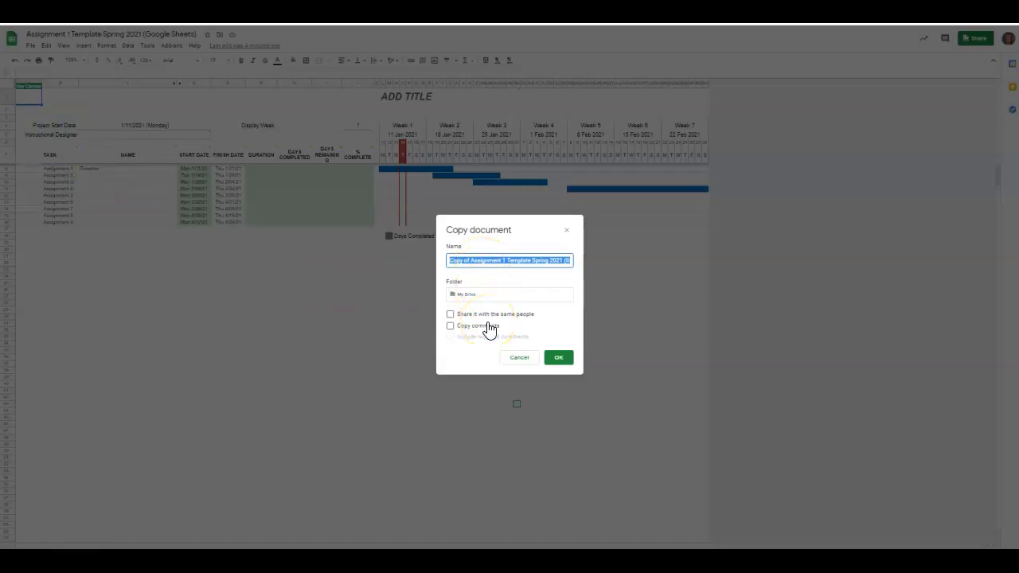
text(Student in HRD)
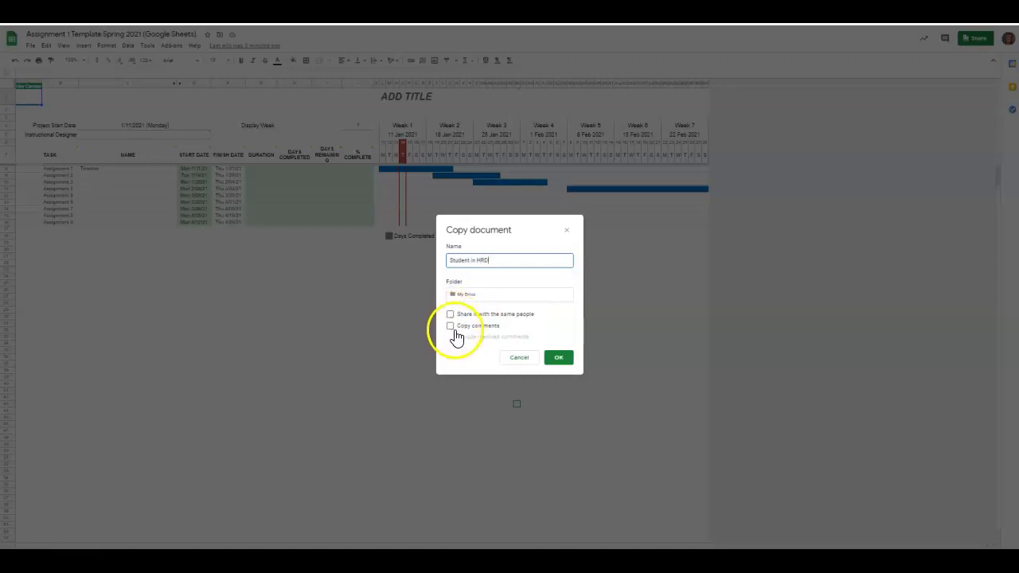
click(562, 363)
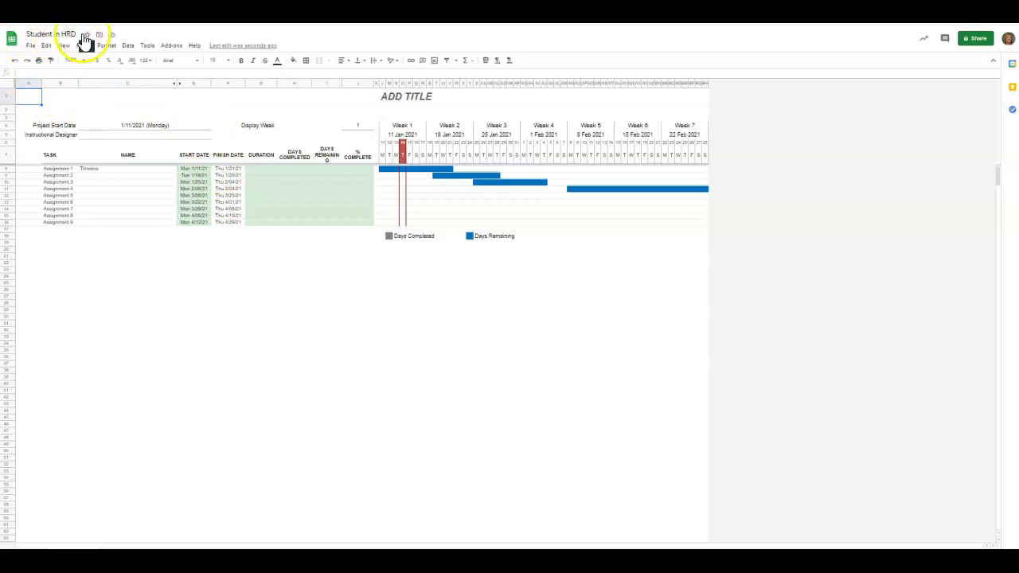
- Replace the "ADD TITLE" placeholder above the Gantt chart with "Project Timeline"
click(394, 97)
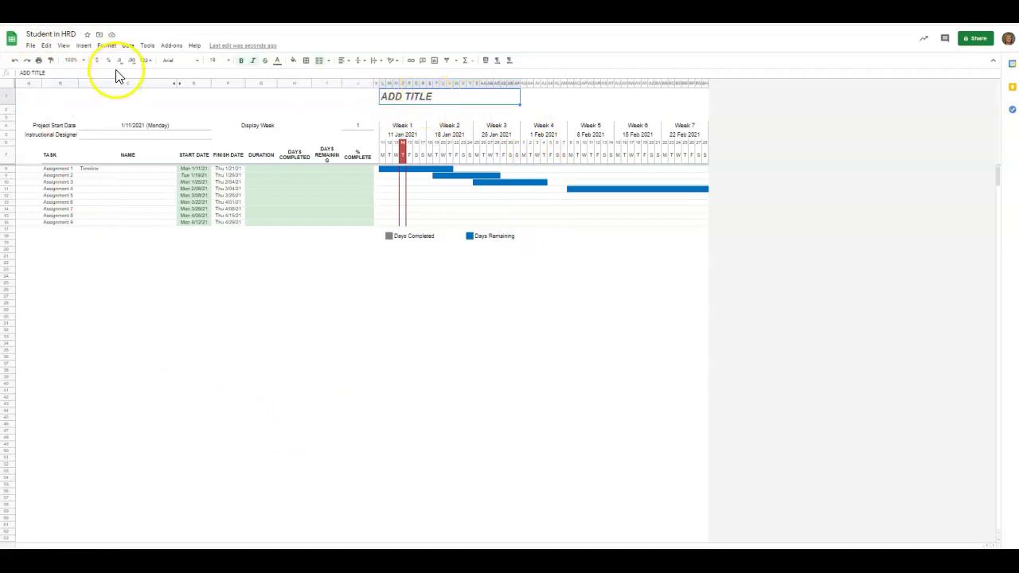
drag(45, 73, 19, 73)
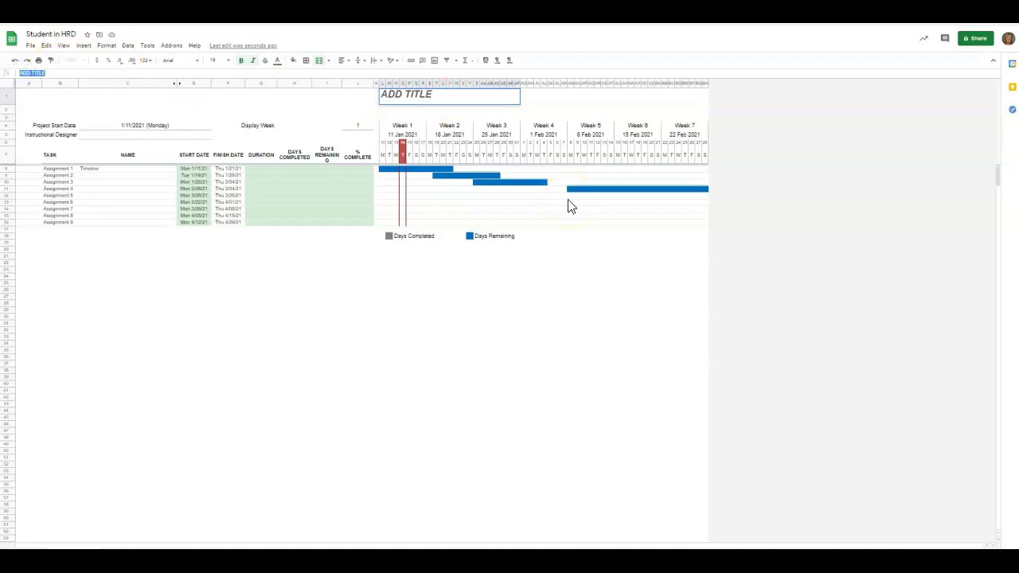
text(PR)
key(BackSpace)
text(roject)
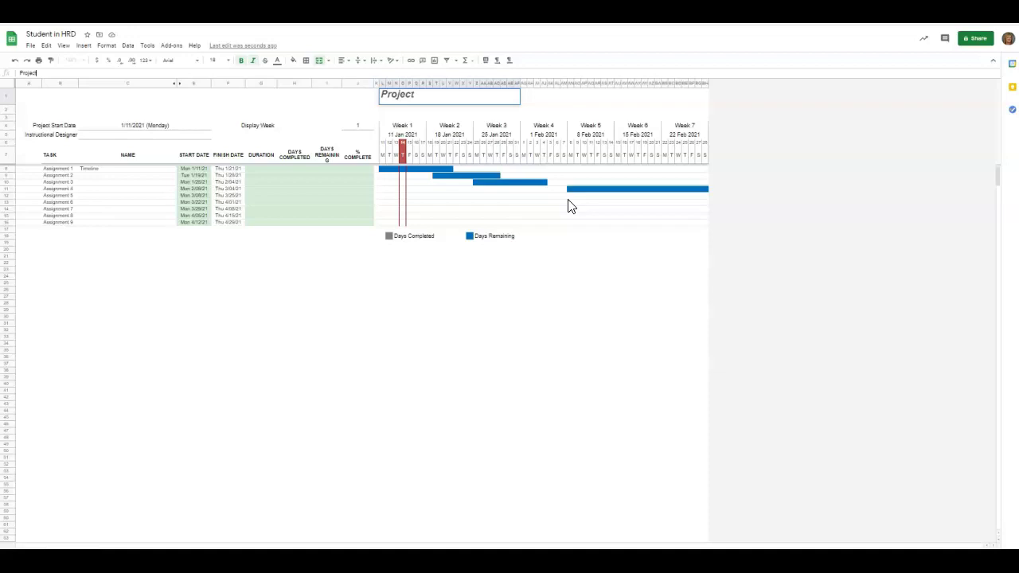
text( Timeline)
click(320, 296)
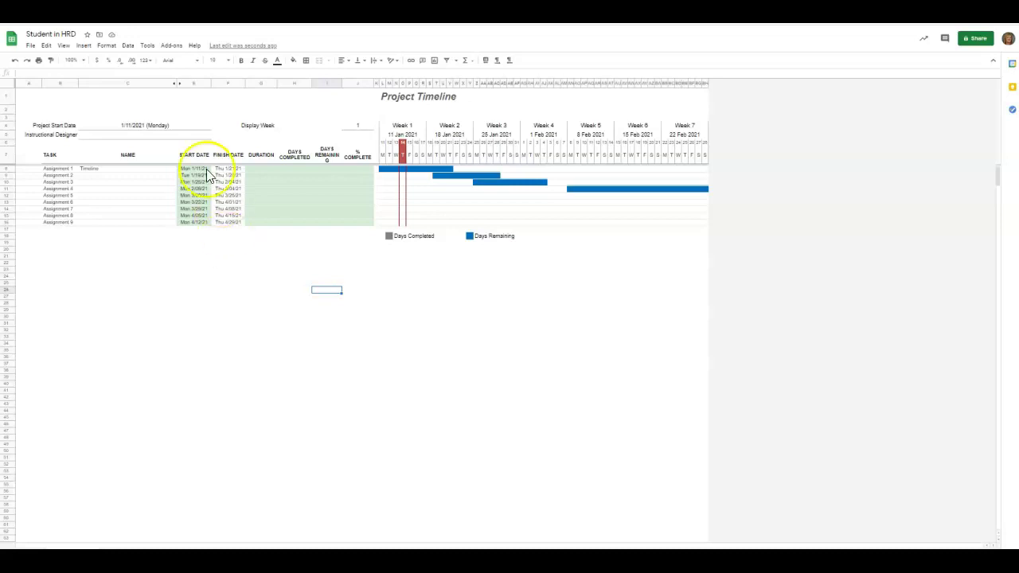
- Enter "Student" as the Instructional Designer
click(99, 135)
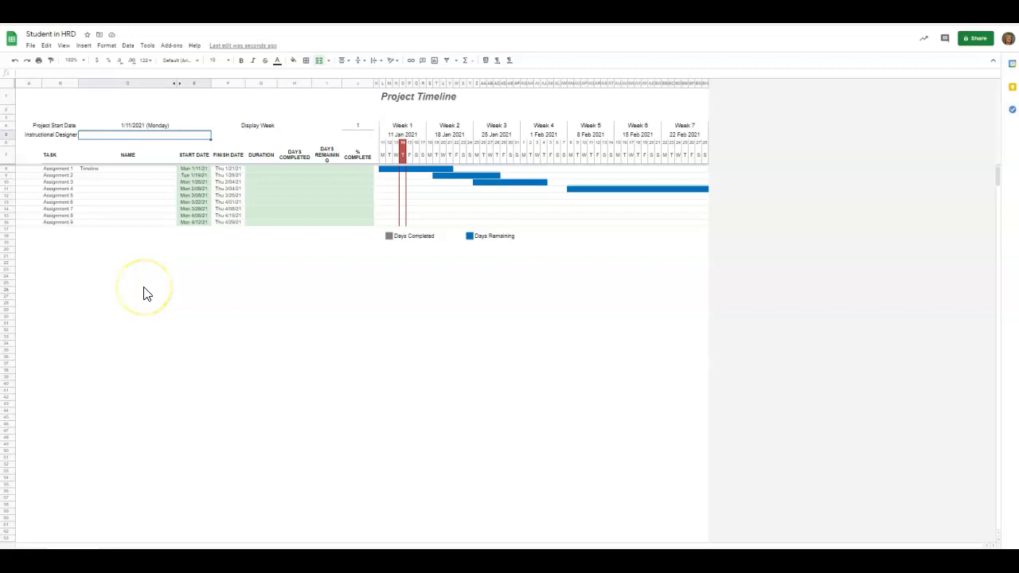
text(Student)
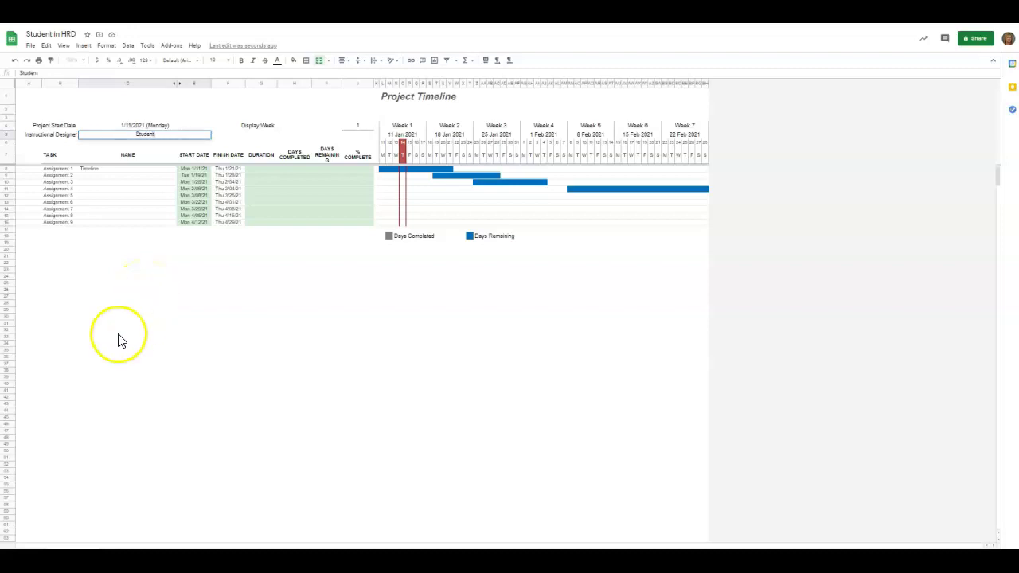
click(202, 284)
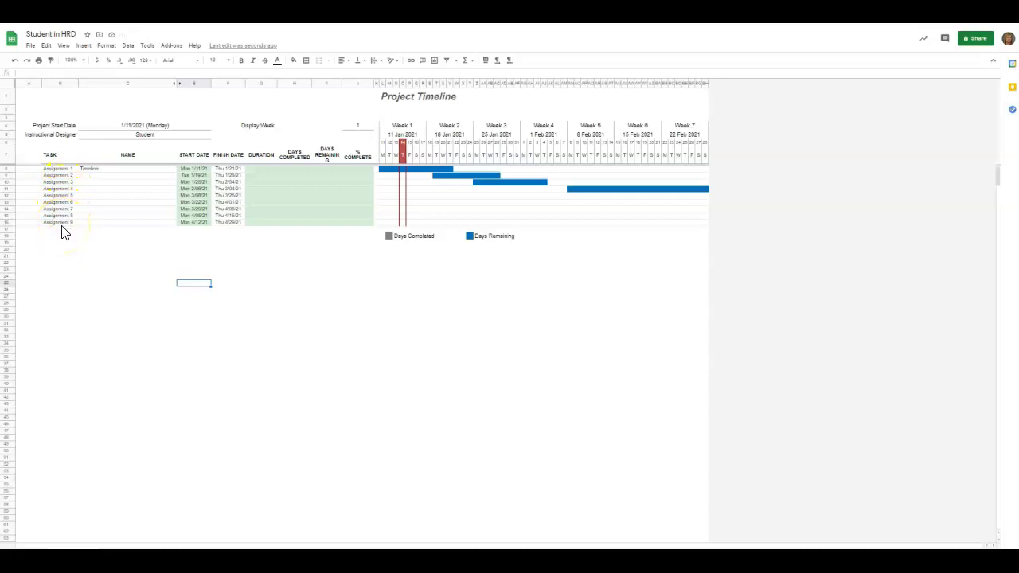
click(87, 175)
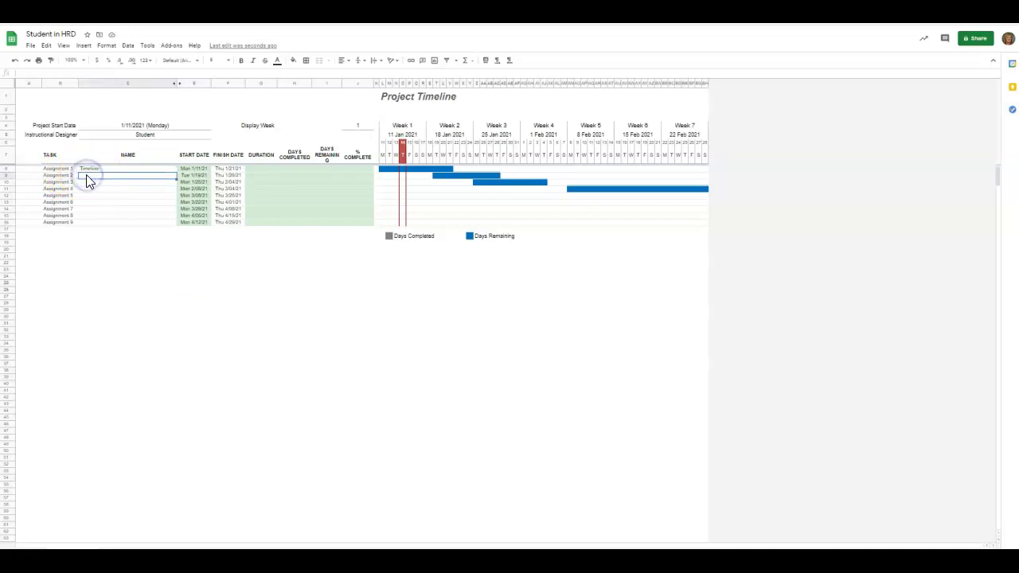
click(86, 182)
click(86, 189)
click(84, 195)
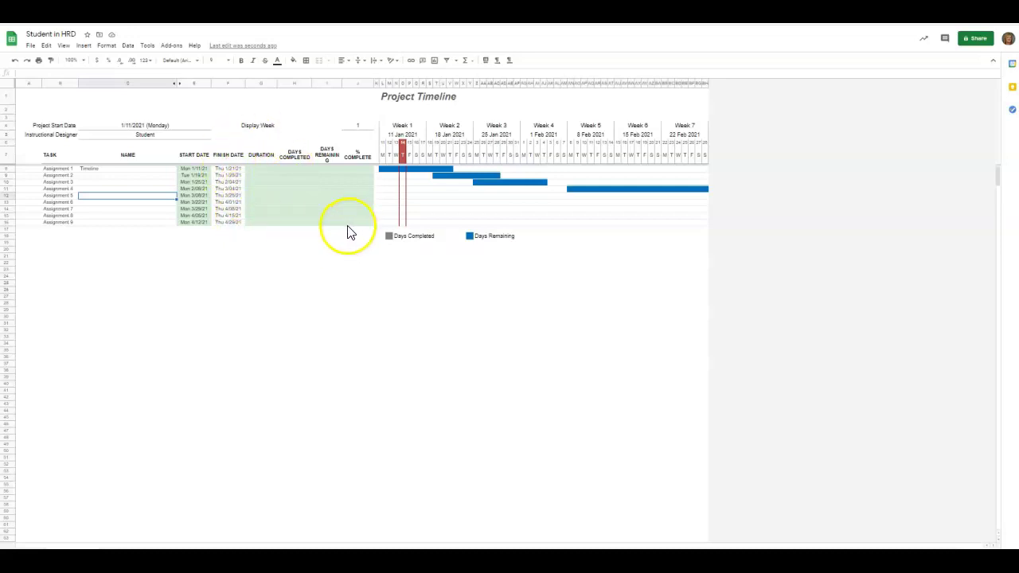
- Calculate Assignment 1's duration as finish date minus start date, decline the suggested autofill, and fill the formula down through Assignment 9
click(262, 168)
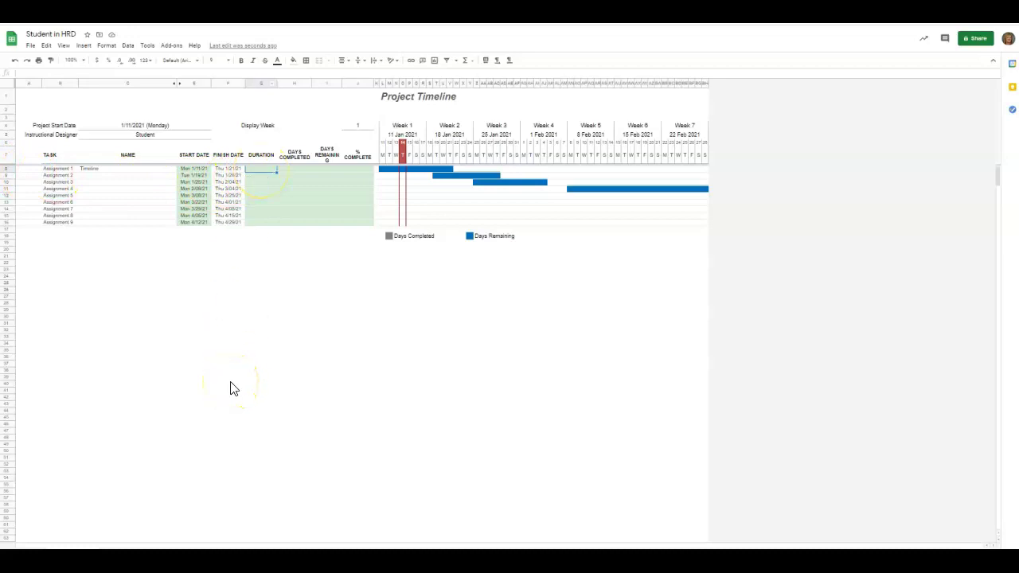
text(=)
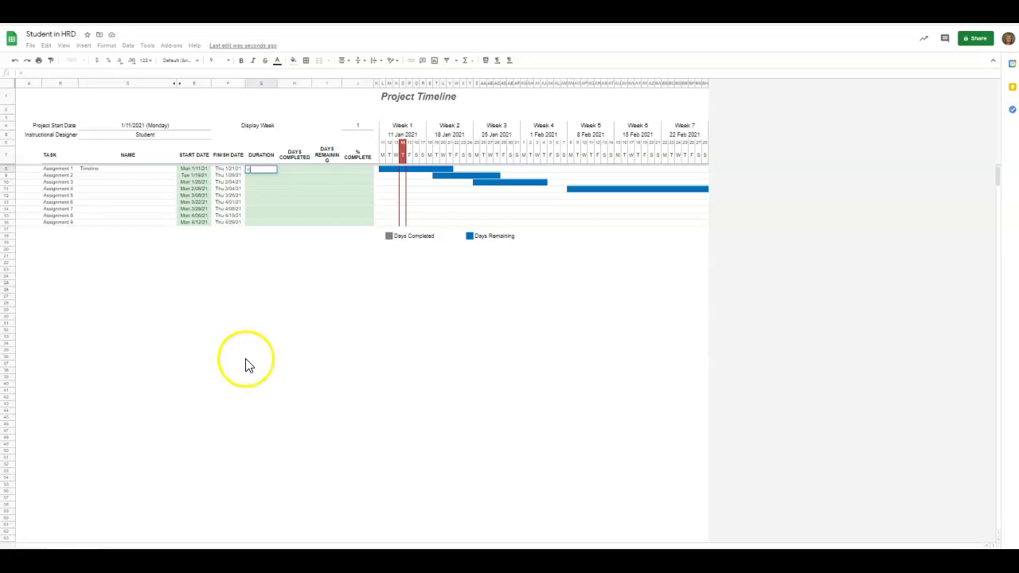
click(225, 170)
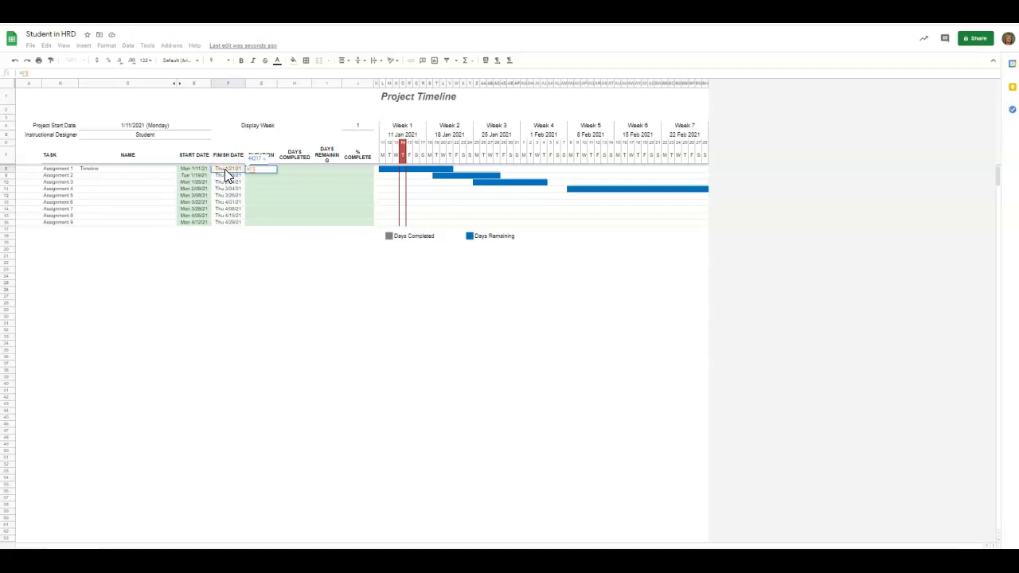
text(-)
click(192, 170)
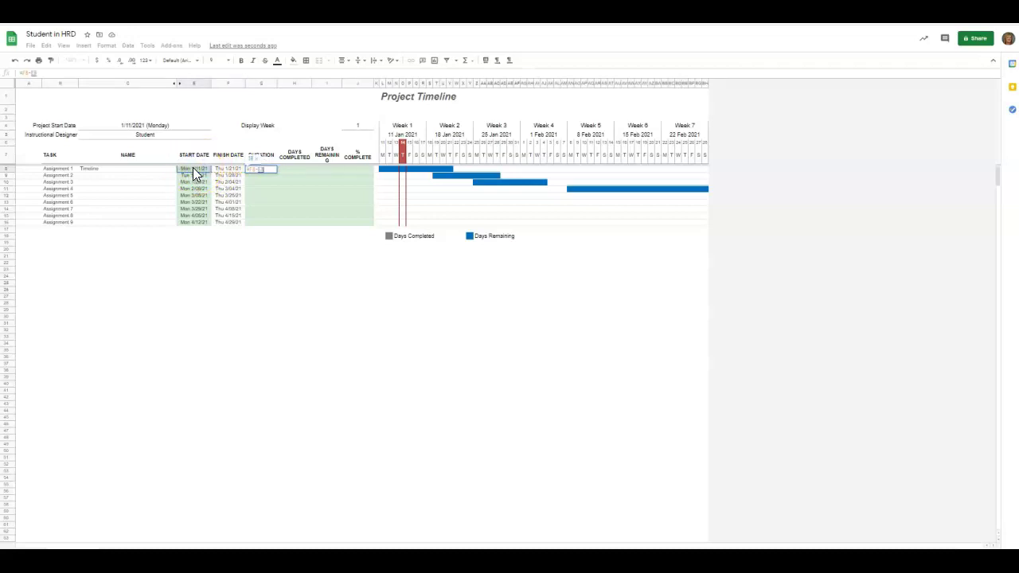
key(Return)
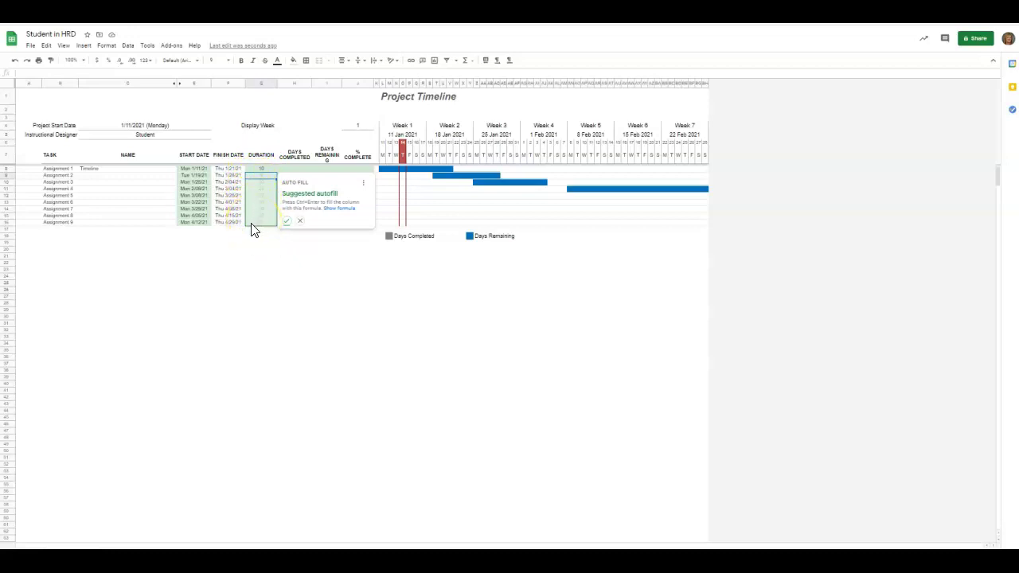
click(300, 222)
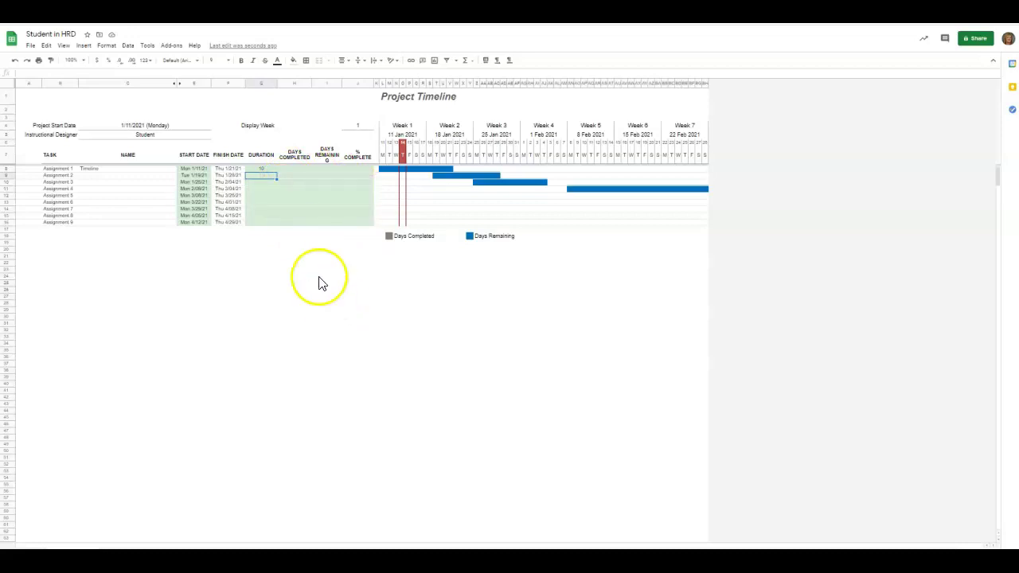
click(256, 169)
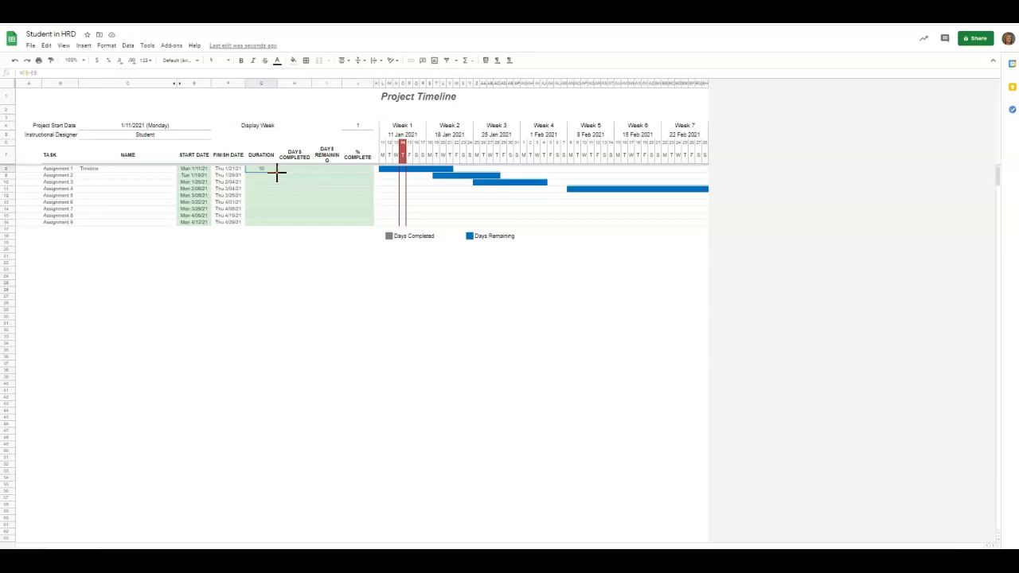
drag(275, 170, 275, 223)
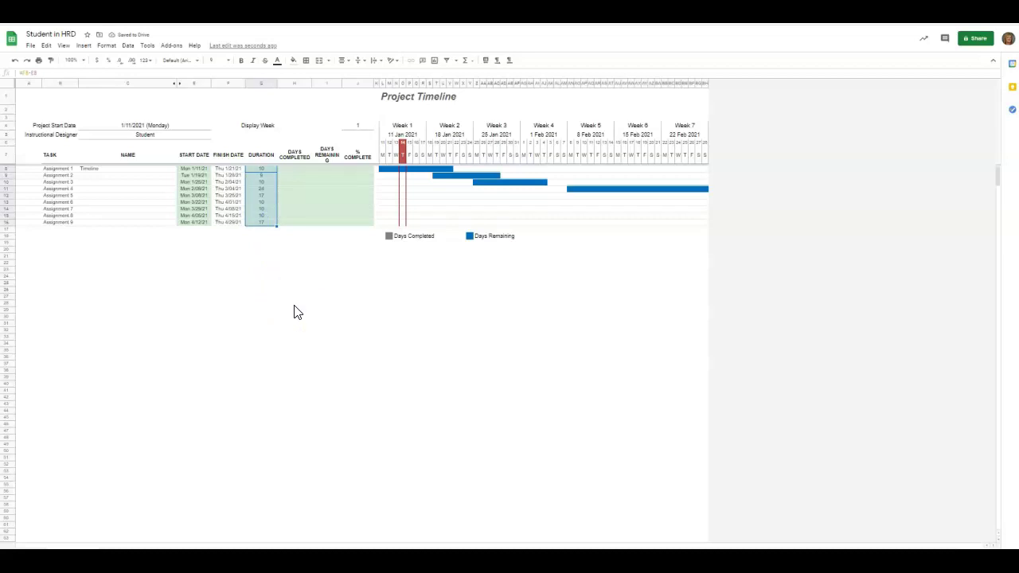
- Enter 1 as the days completed for Assignment 1
click(299, 157)
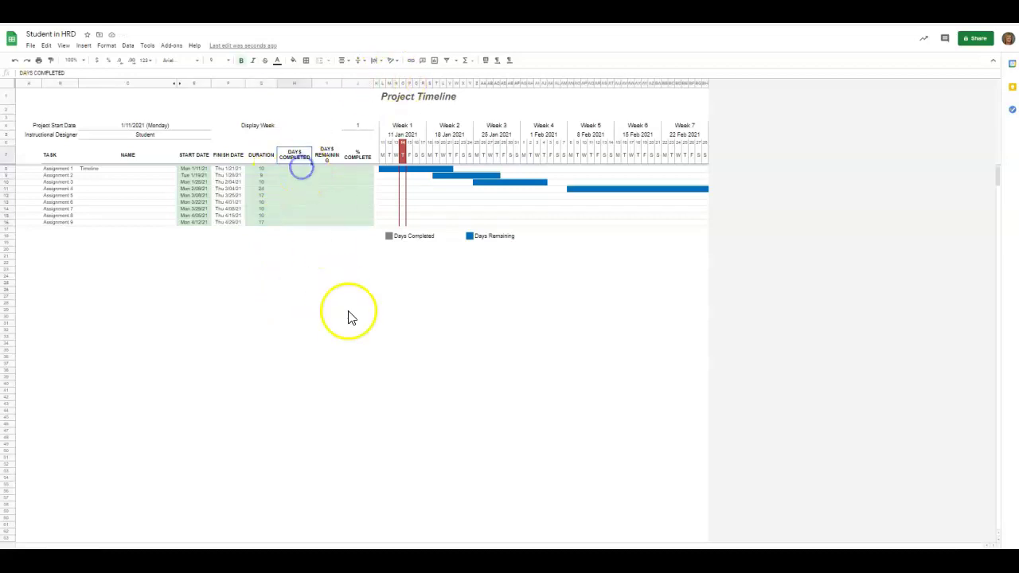
click(291, 170)
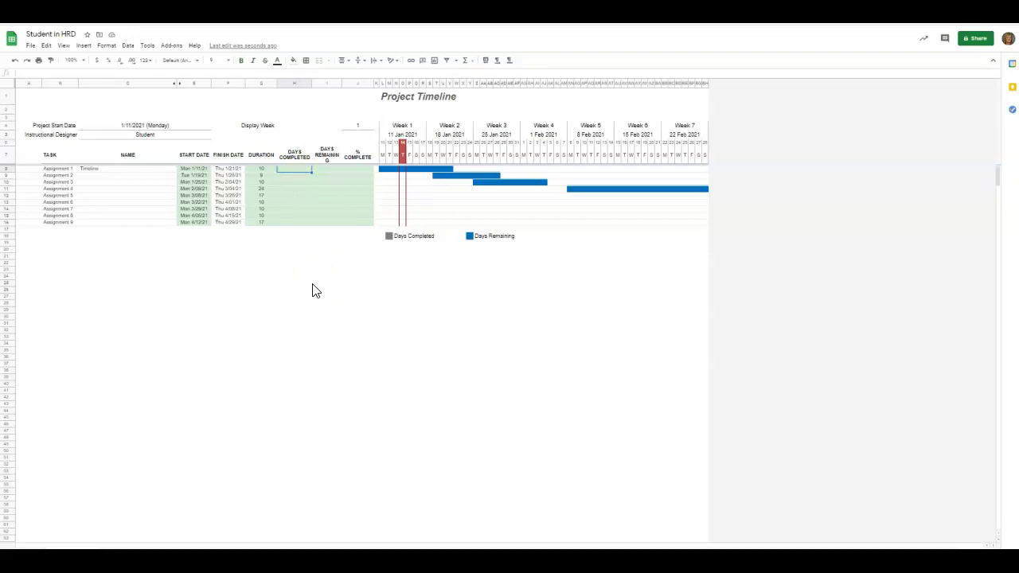
double_click(292, 170)
- Calculate Assignment 1's days remaining as duration minus days completed, and decline the suggested autofill
click(327, 170)
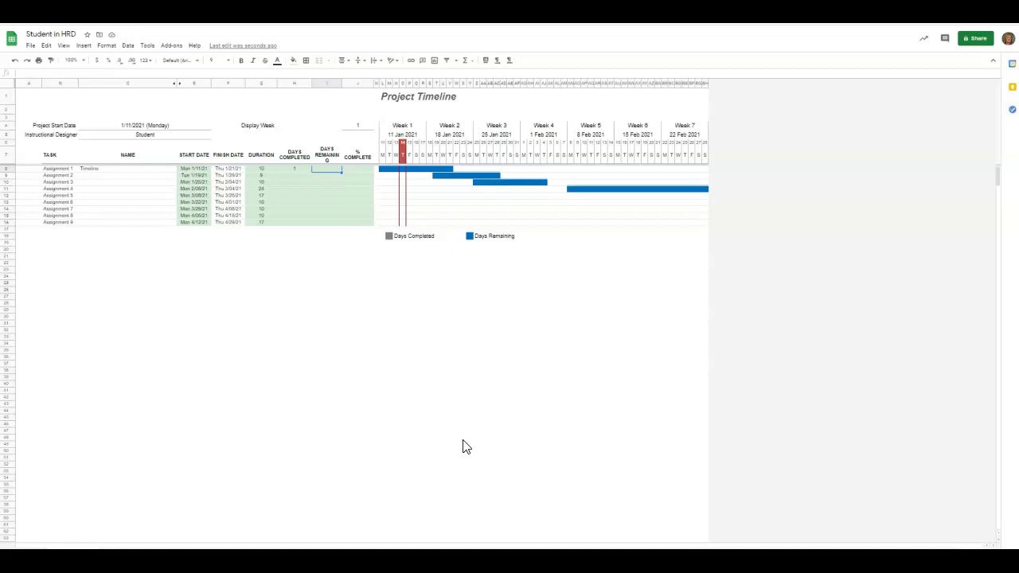
text(=)
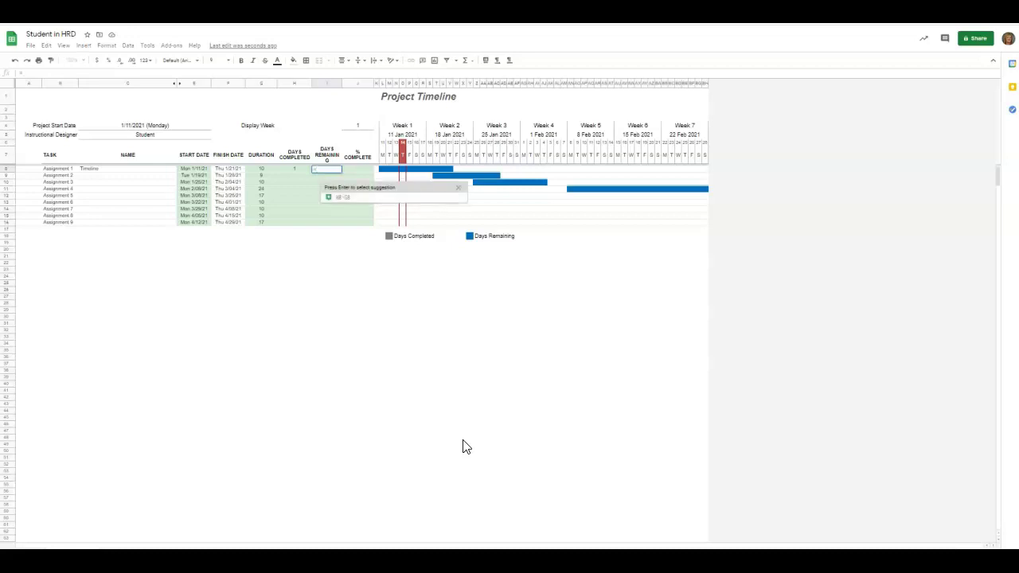
click(262, 170)
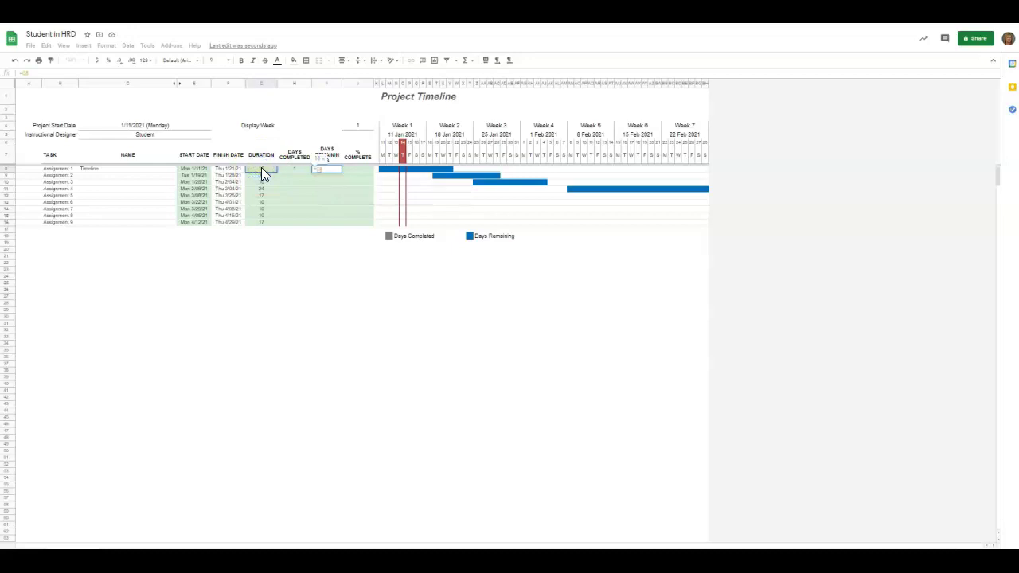
text(-)
click(292, 169)
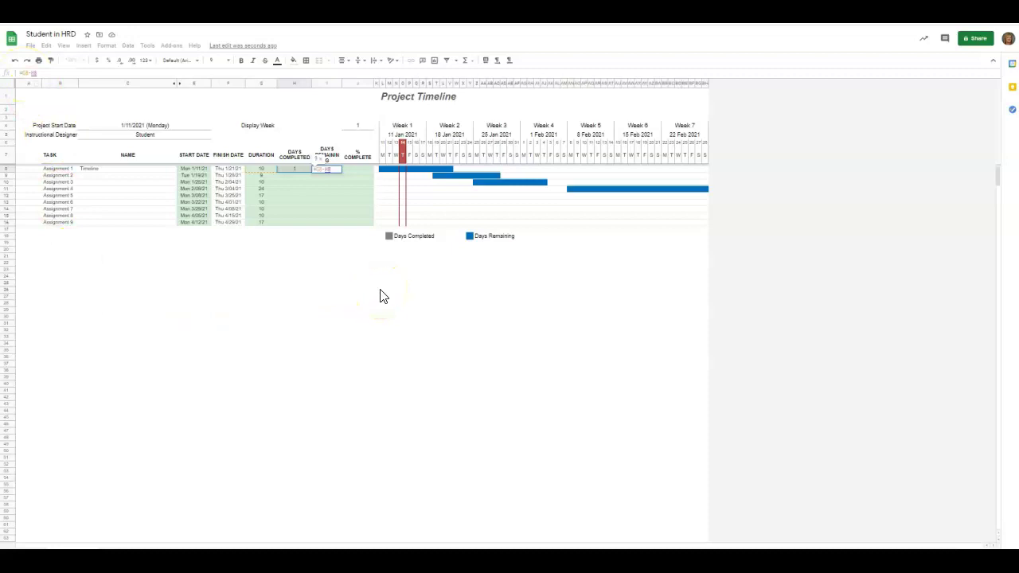
key(Return)
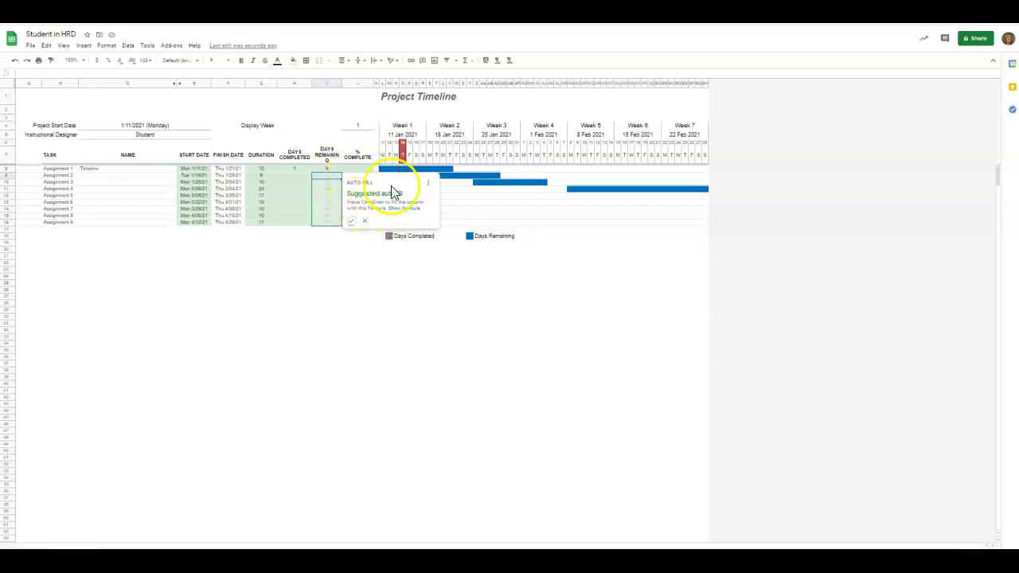
click(365, 220)
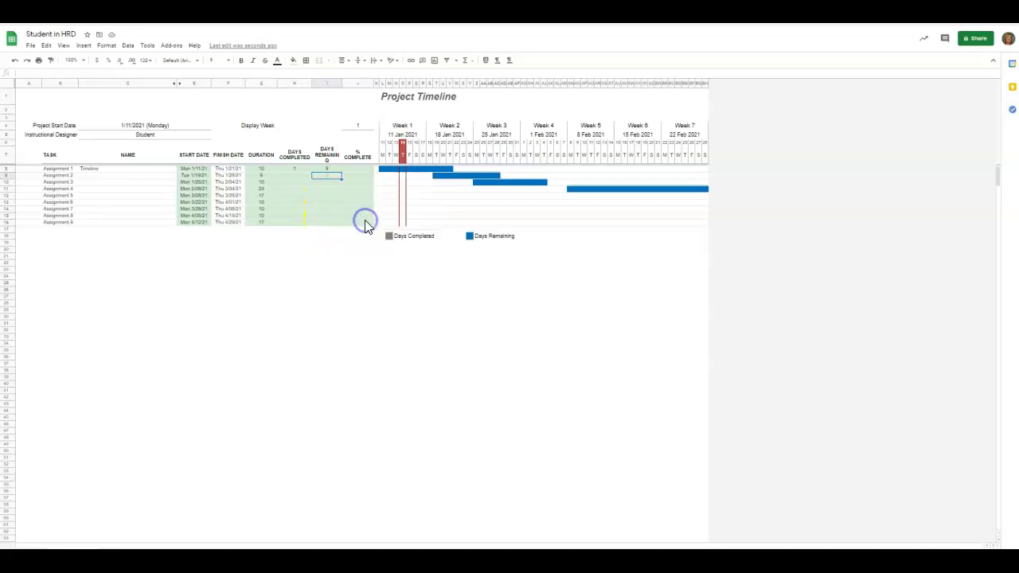
- Fill the days-remaining formula down through Assignment 9 and widen that column so the word "REMAINING" fits on one line
click(324, 169)
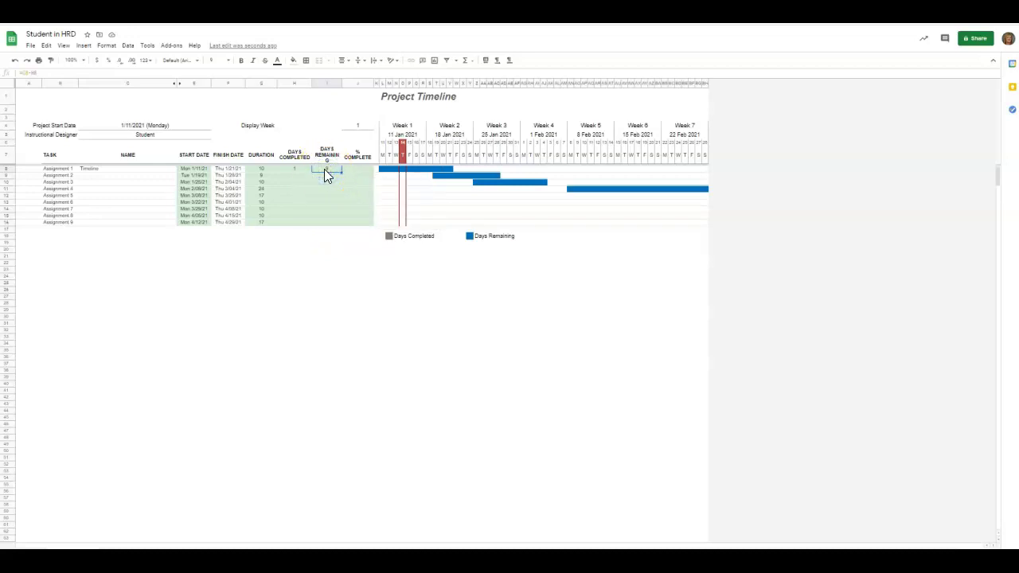
drag(340, 172, 340, 224)
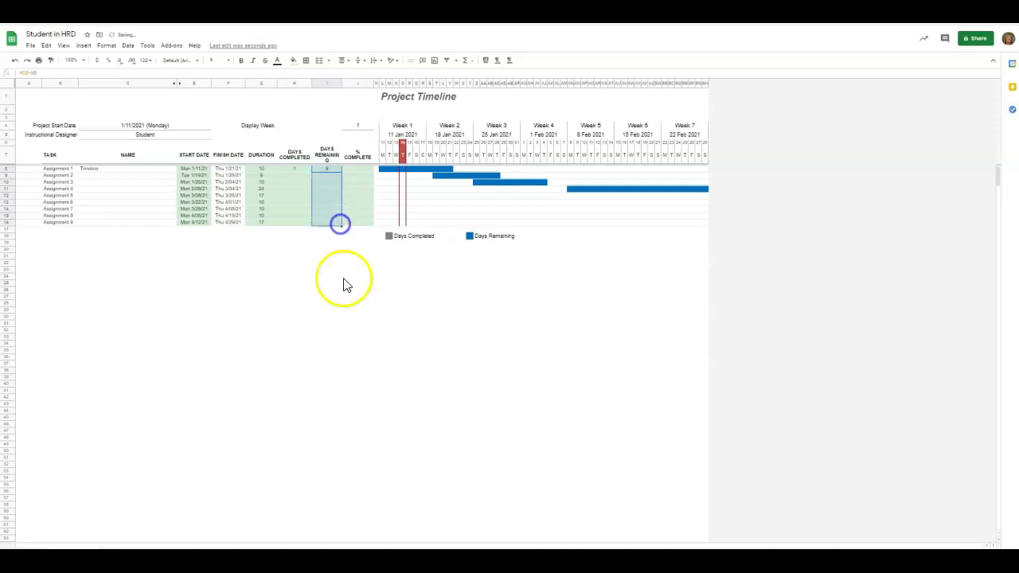
click(348, 259)
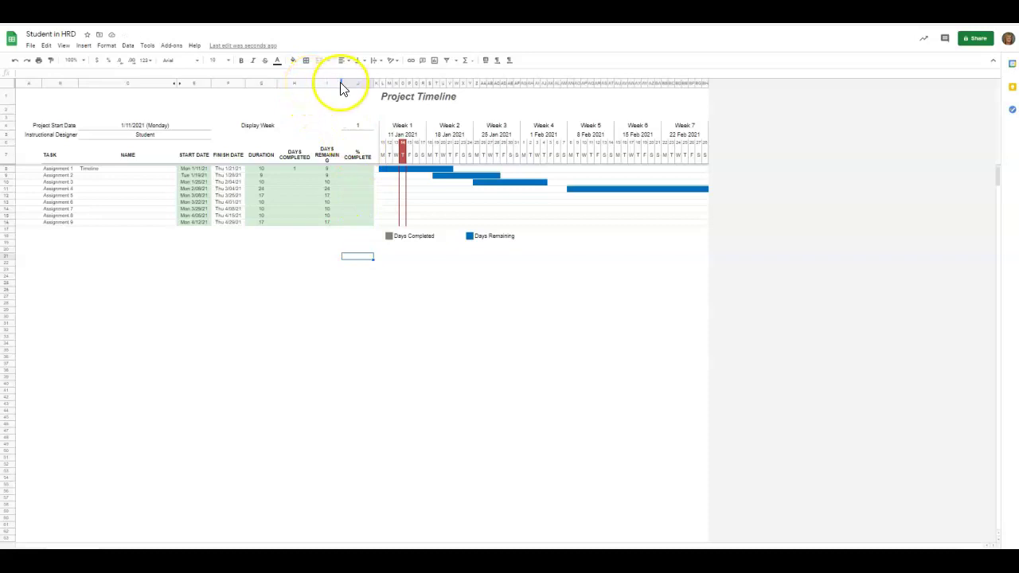
drag(341, 82, 345, 82)
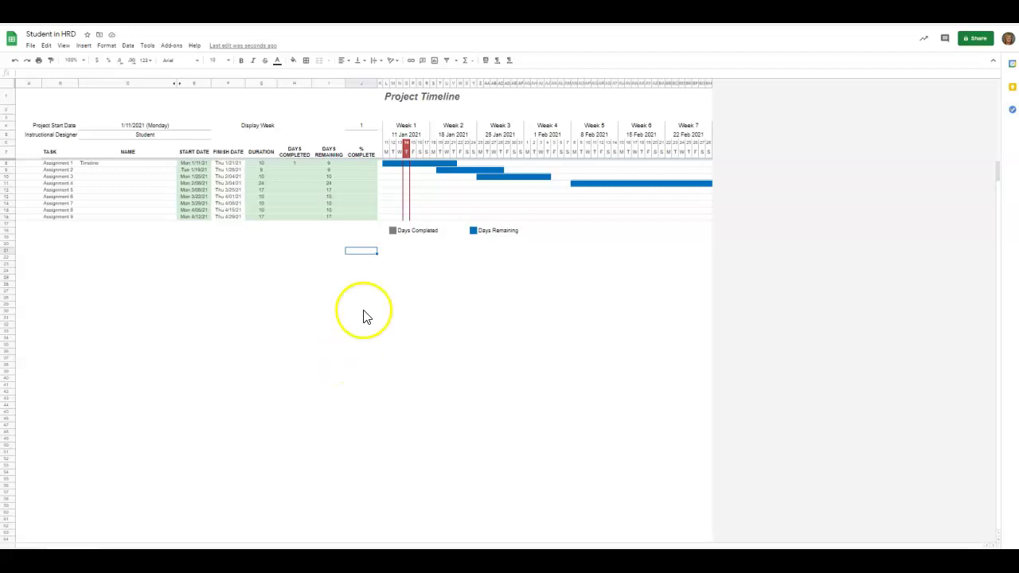
- Calculate Assignment 1's percent complete as days completed divided by duration
click(360, 165)
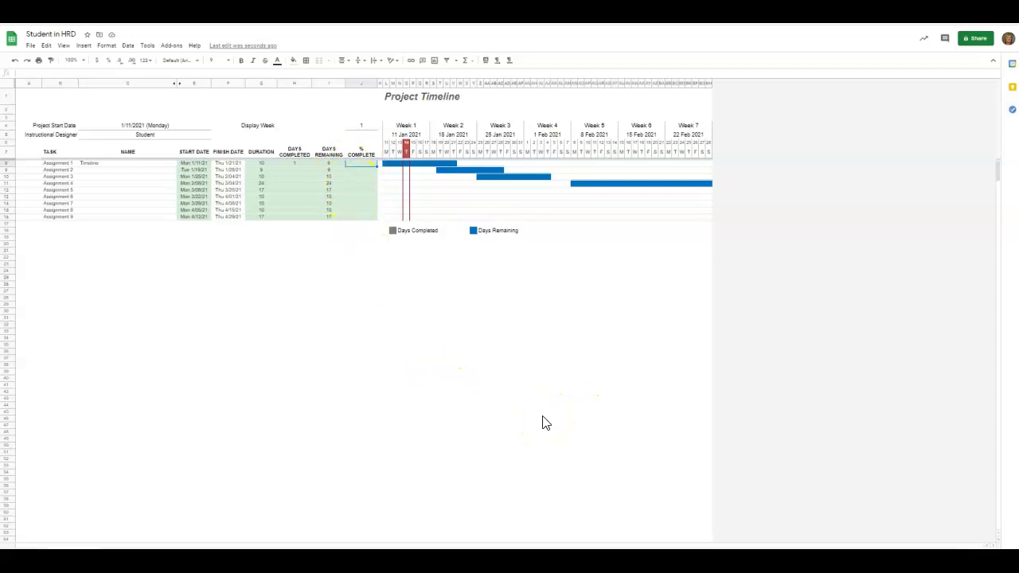
click(363, 165)
double_click(363, 165)
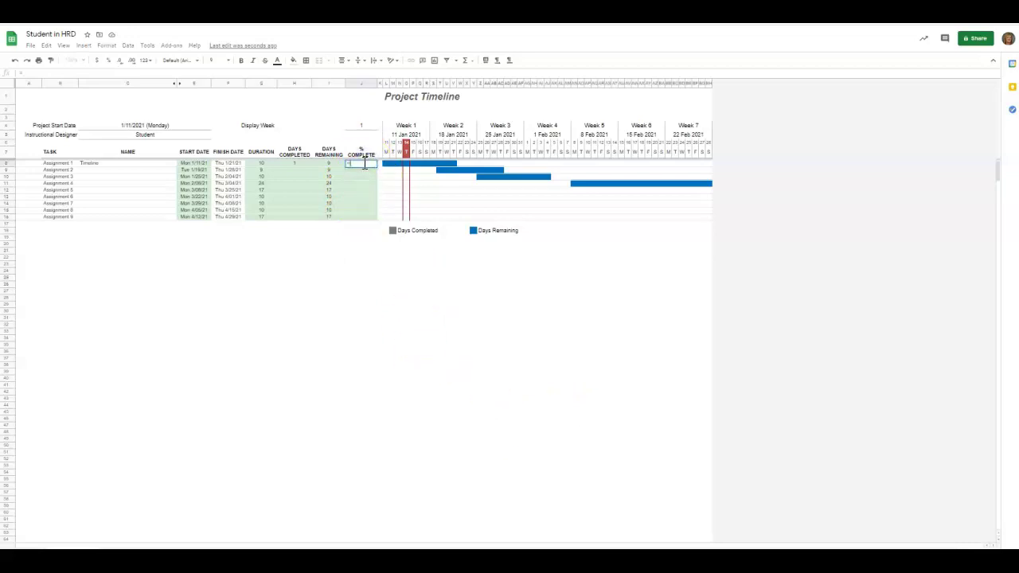
text(=)
click(293, 165)
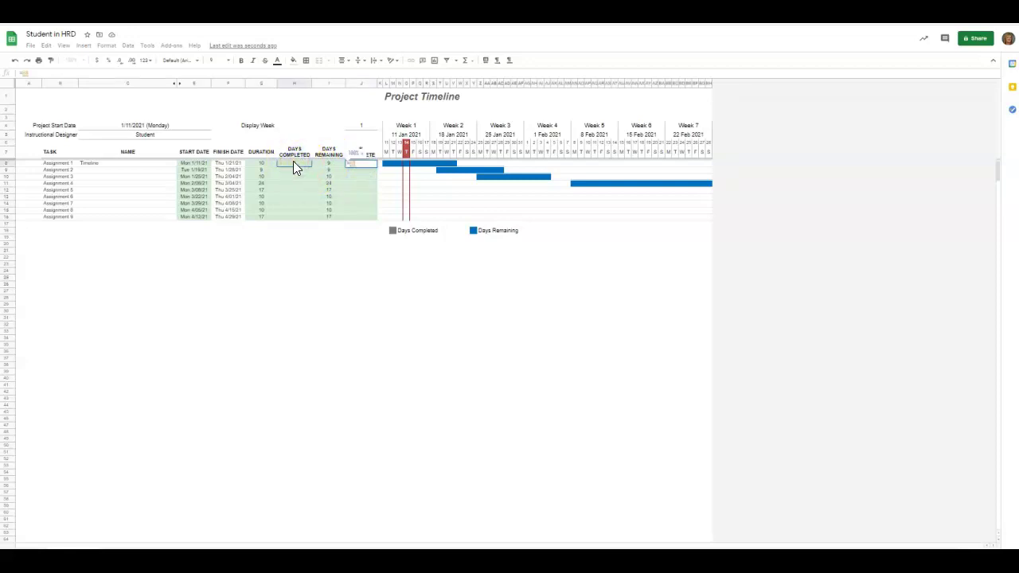
text(/)
click(260, 164)
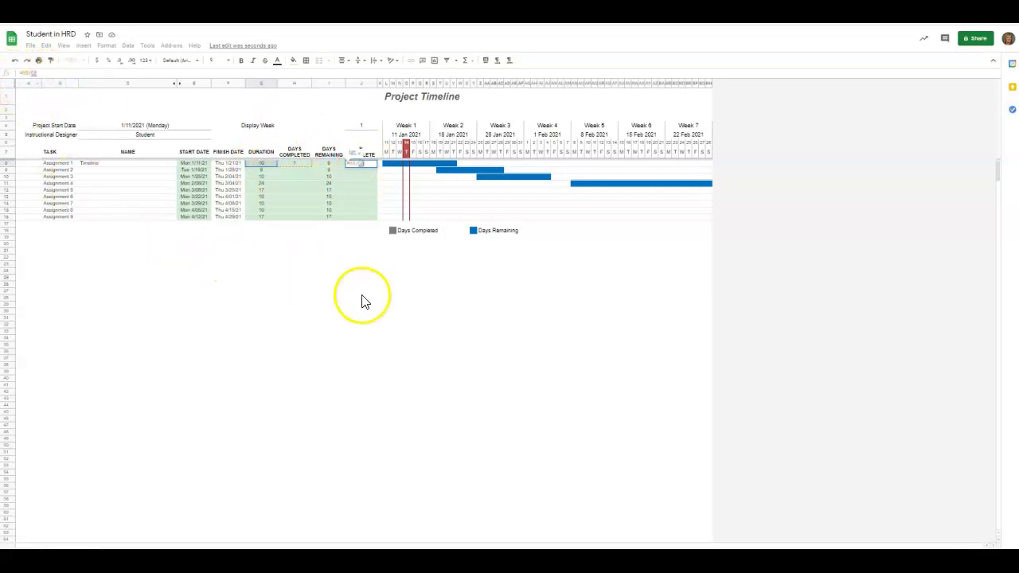
key(Return)
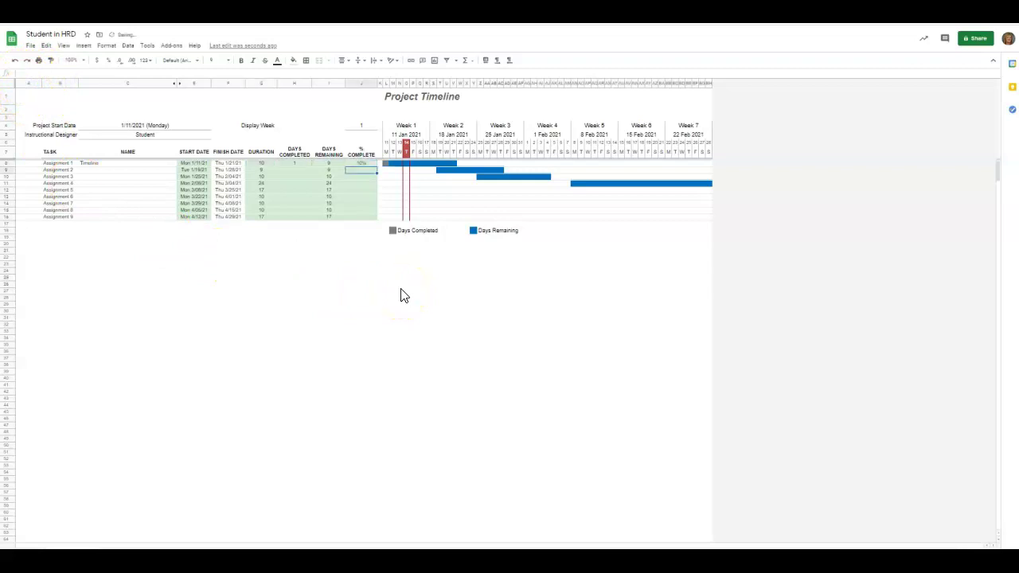
- Fill the percent-complete formula down from Assignment 1 through Assignment 9
click(359, 163)
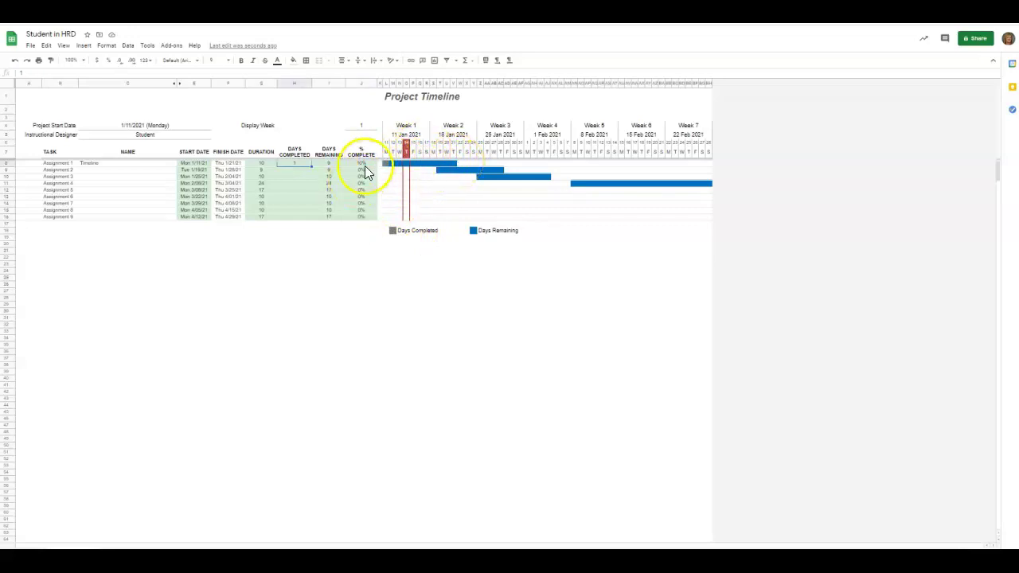
click(365, 164)
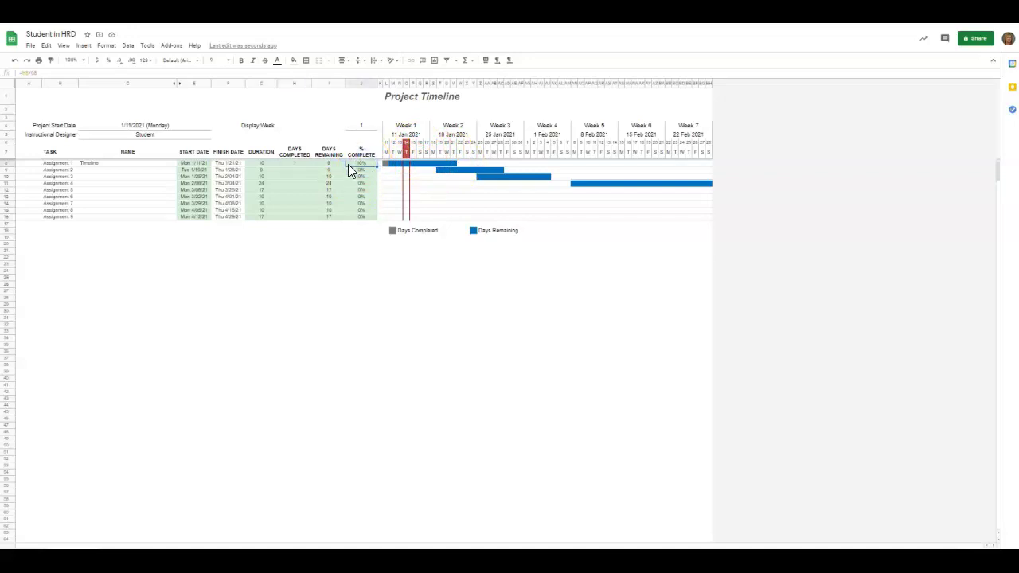
drag(377, 167, 376, 219)
click(384, 326)
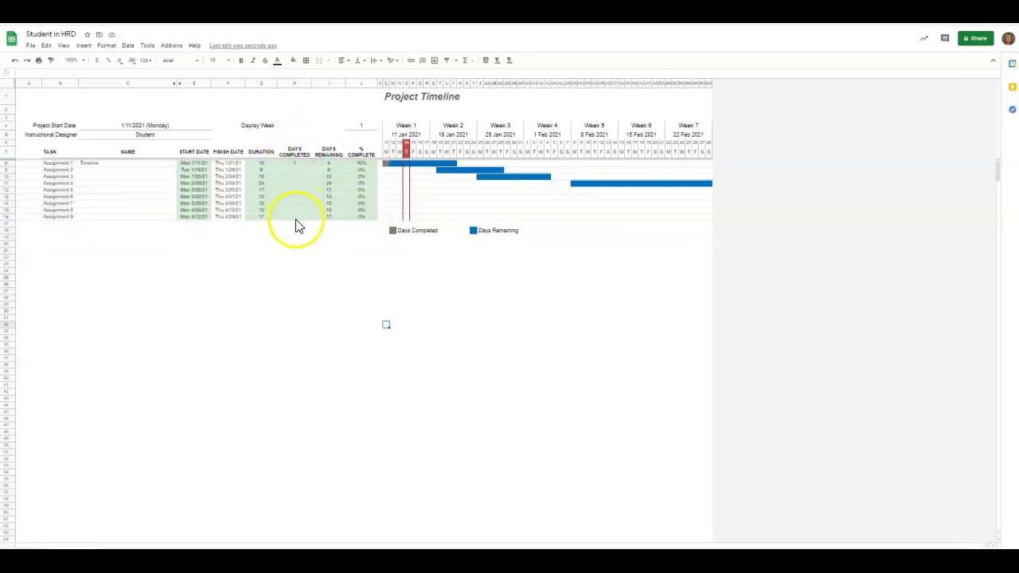
- Set Assignment 1's days completed to 5
click(295, 165)
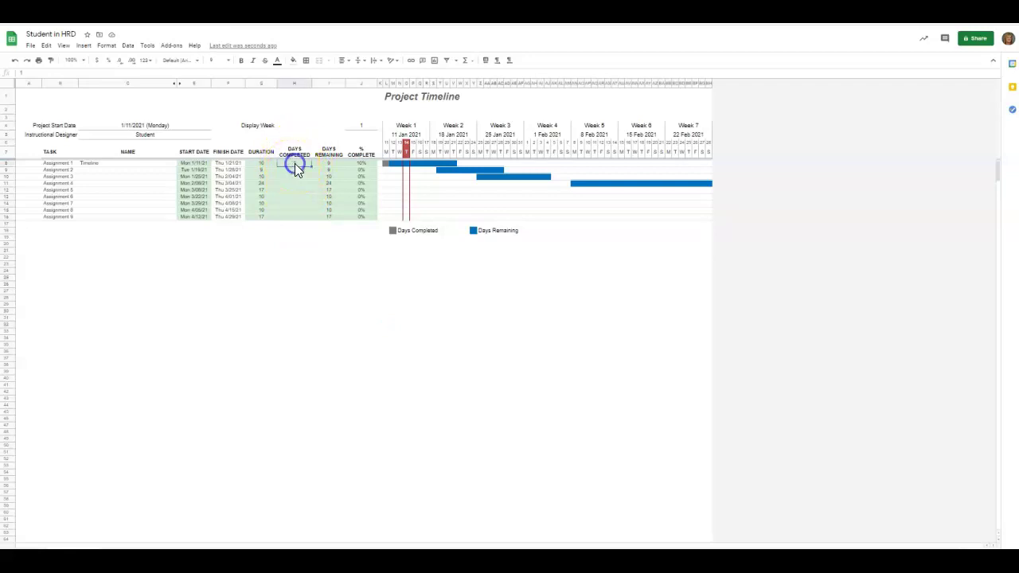
text(1)
key(BackSpace)
text(5)
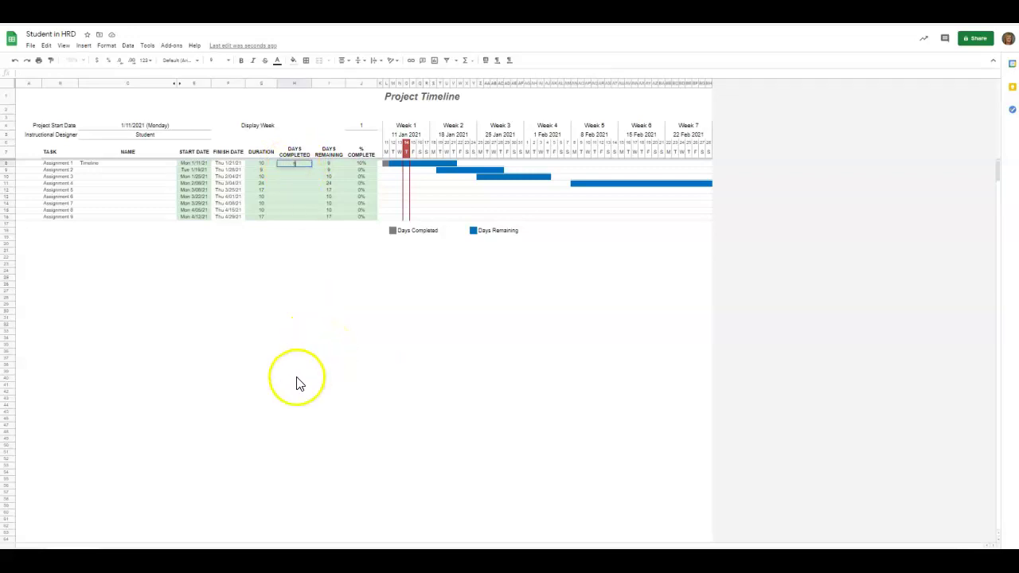
click(300, 258)
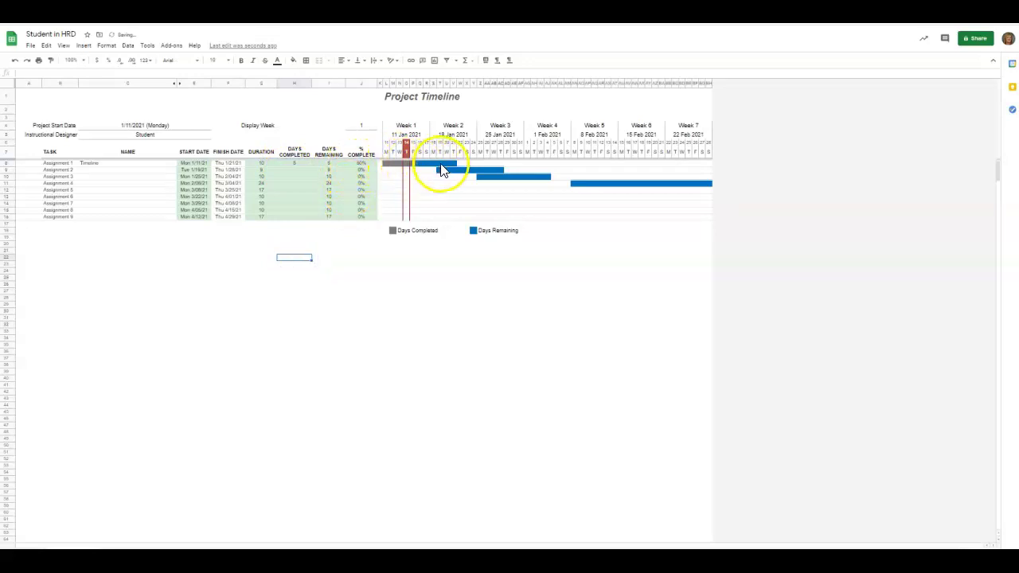
- Set Assignment 1's days completed to 10
click(286, 164)
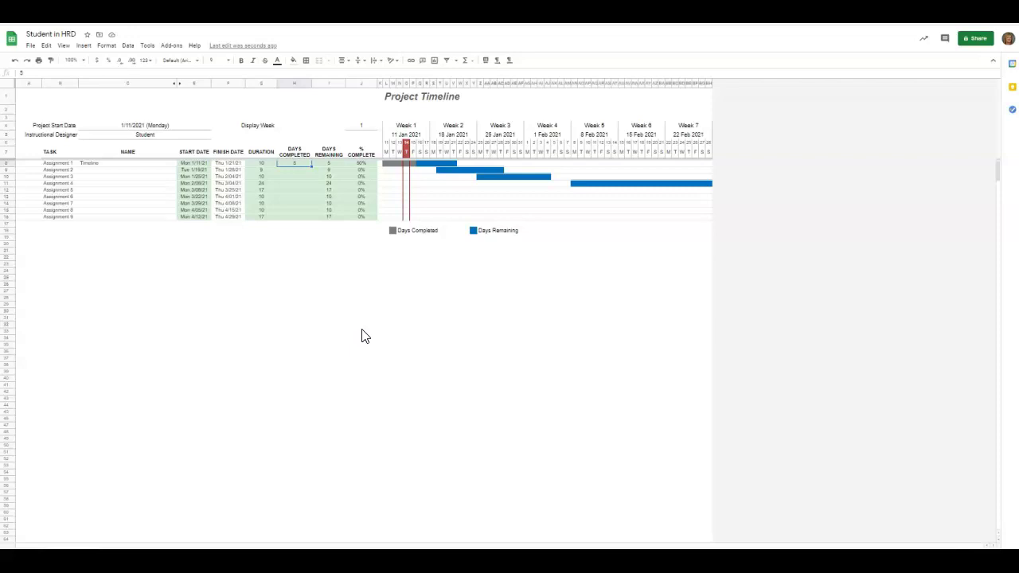
text(10)
click(327, 277)
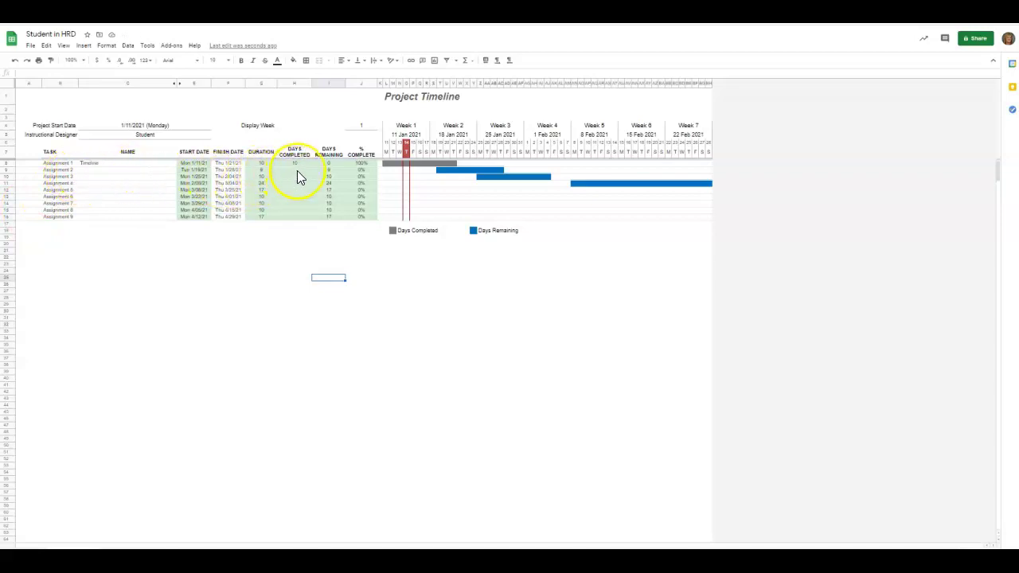
click(297, 170)
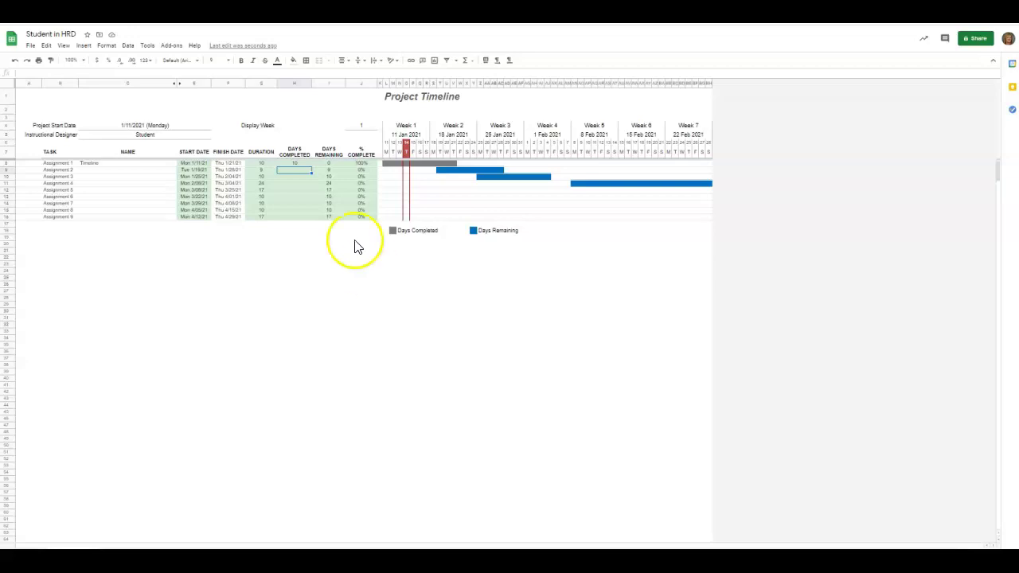
click(31, 45)
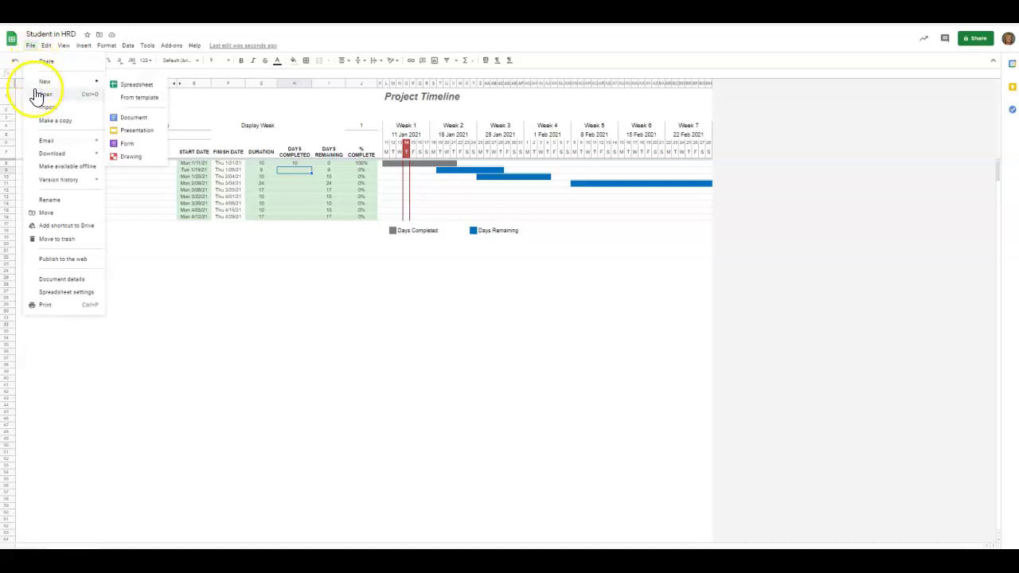
mouse_move(37, 150)
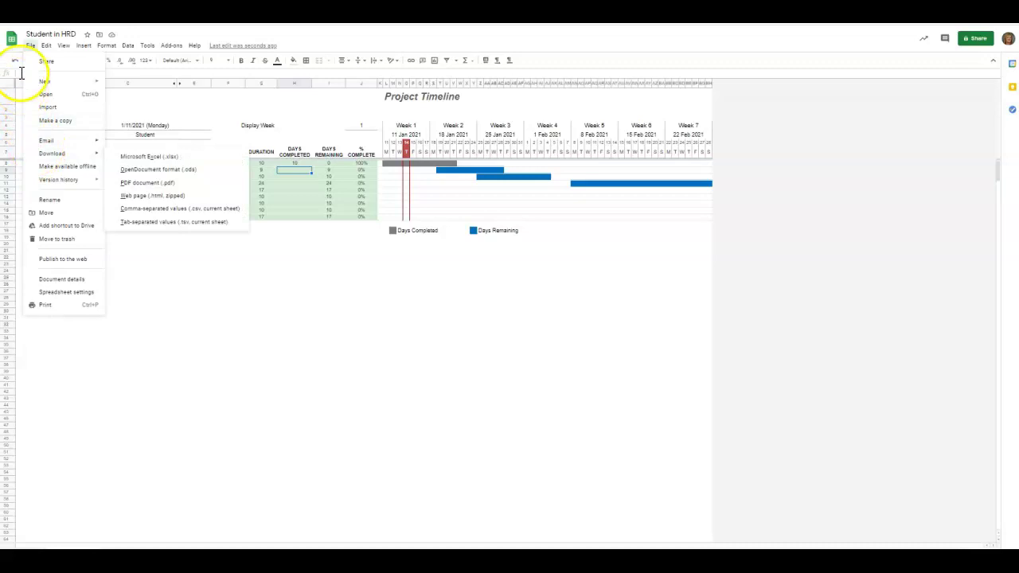
click(228, 331)
- Download the spreadsheet in OpenDocument format (.ods)
click(30, 45)
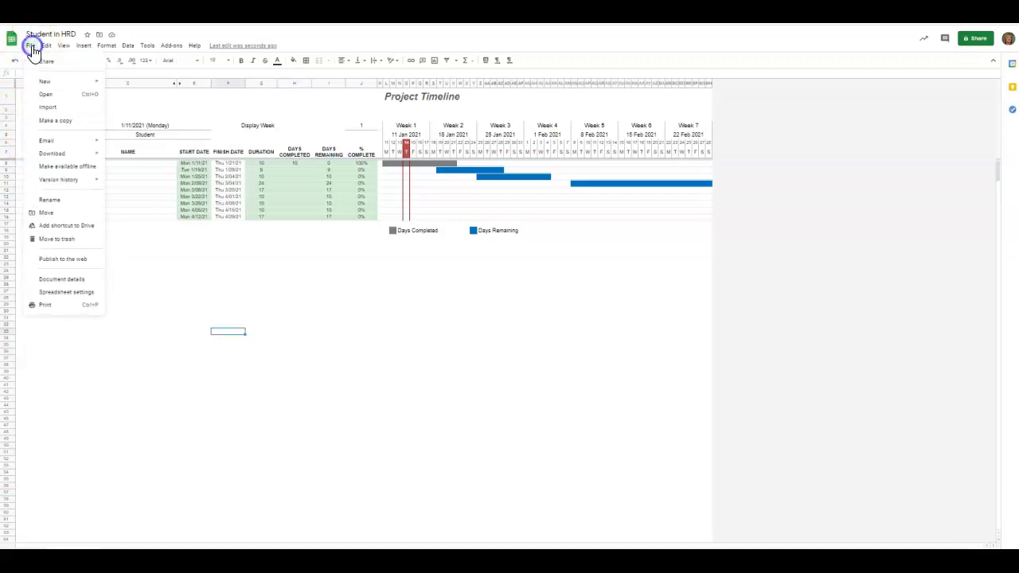
click(54, 160)
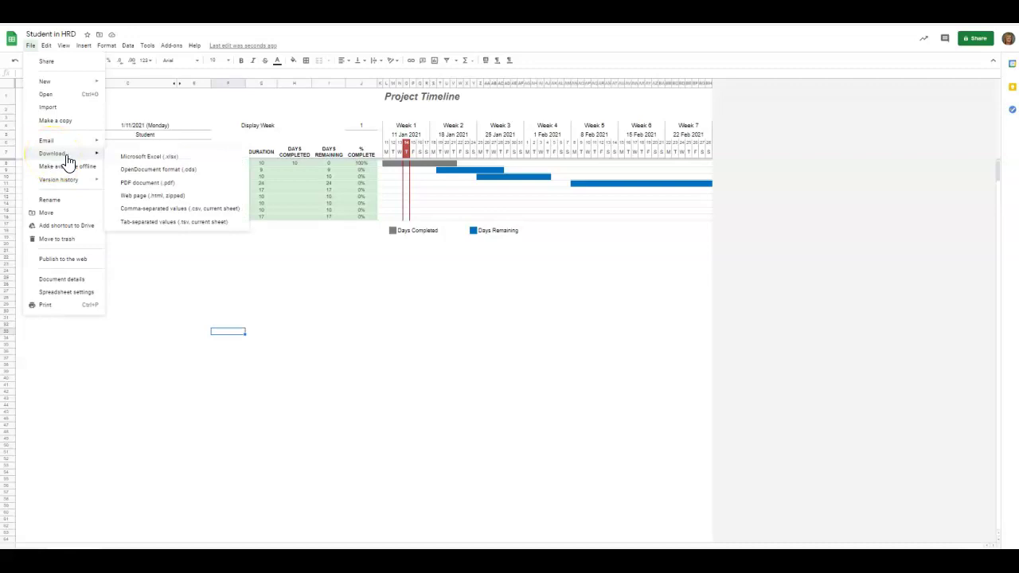
click(139, 170)
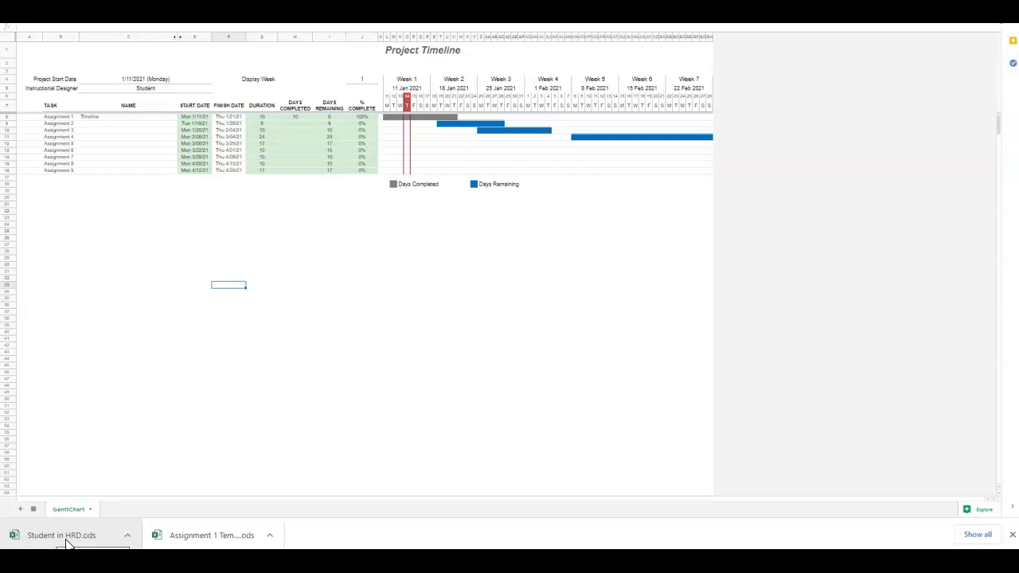
- Switch to File Explorer and open the Downloads folder under This PC to find the downloaded Student in HRD file
click(571, 561)
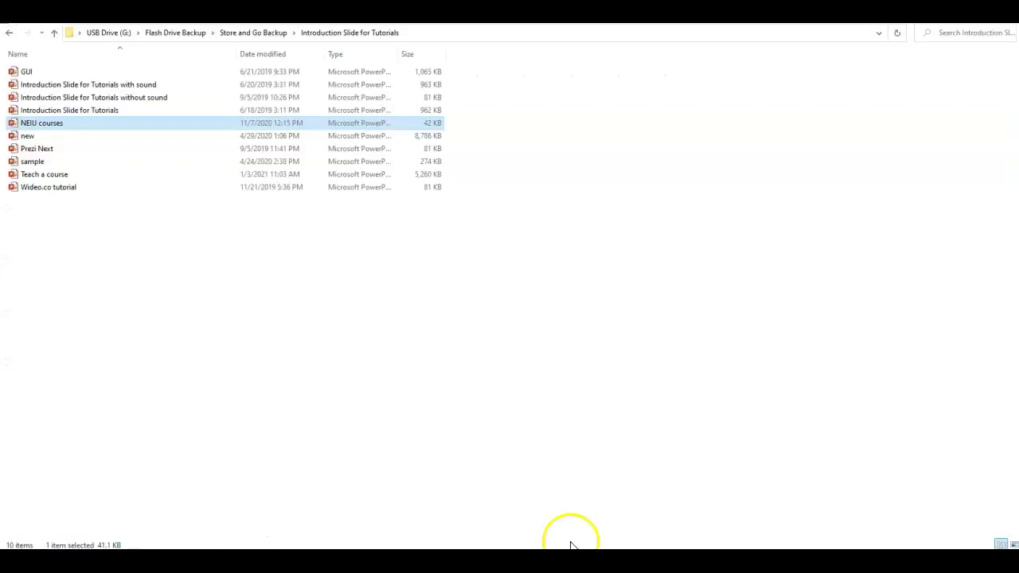
click(79, 33)
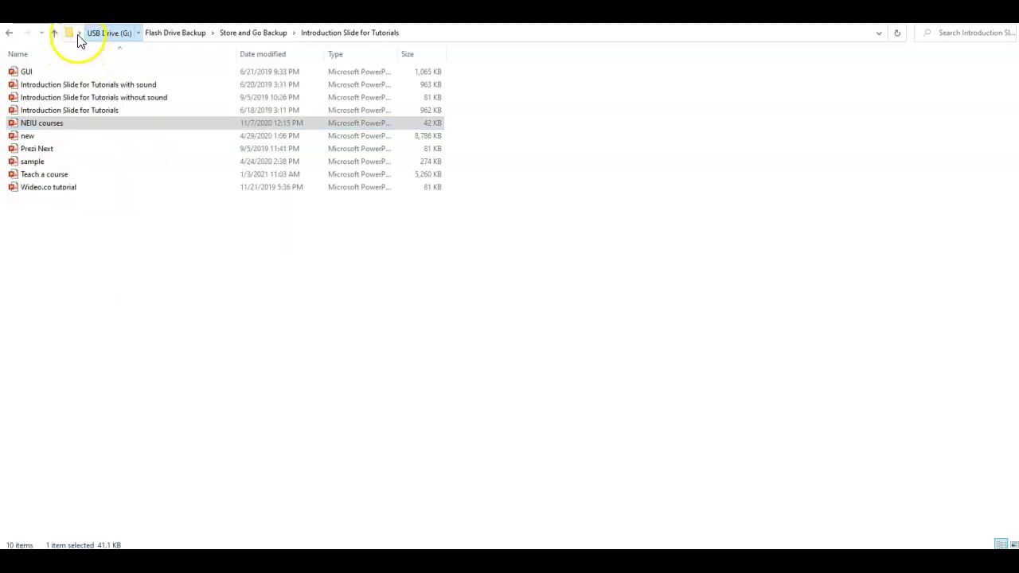
click(79, 32)
click(89, 98)
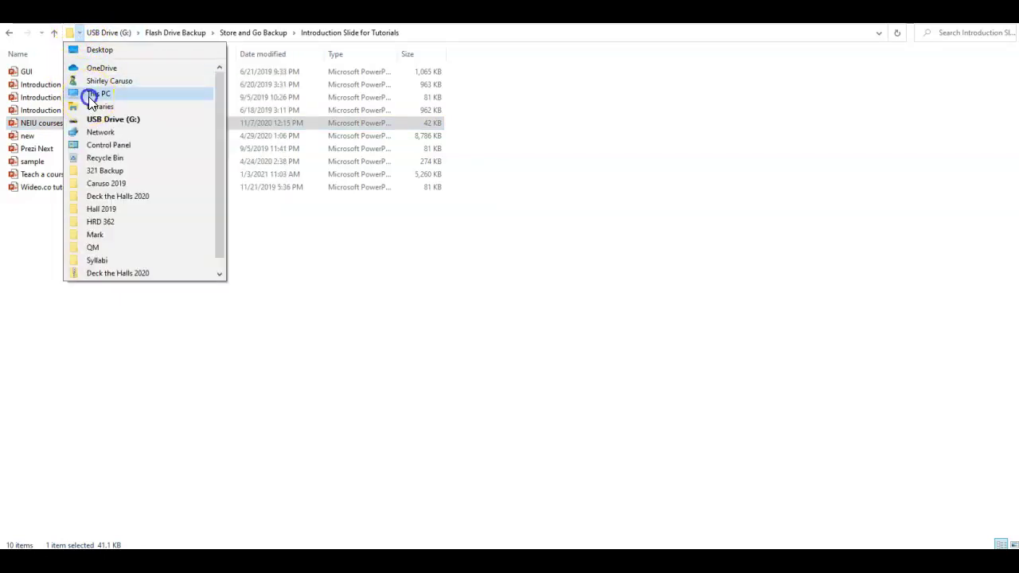
click(517, 82)
double_click(517, 83)
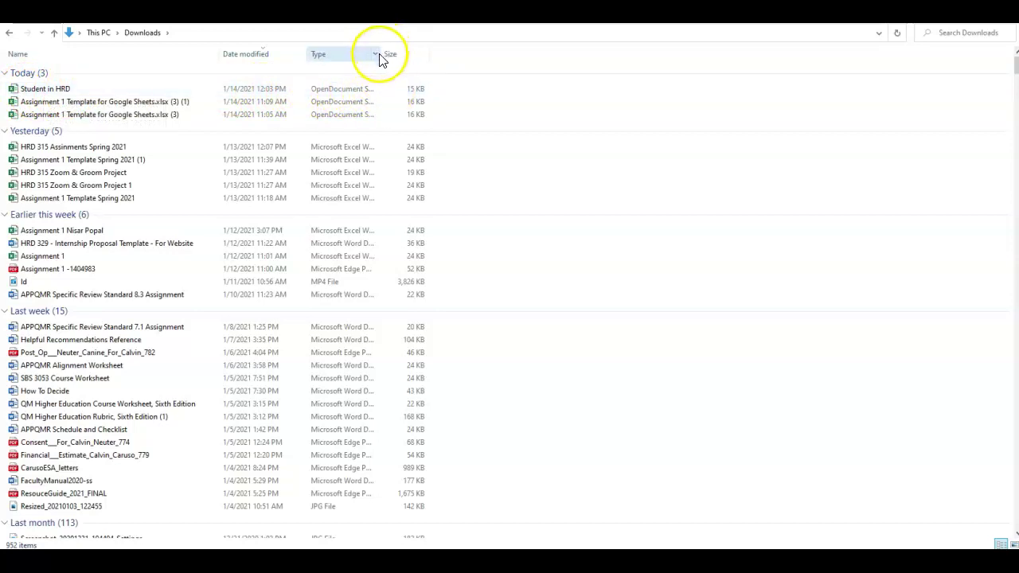
- Widen the Type column so the full file types can be read, and switch back to the Student in HRD spreadsheet in Google Sheets
drag(379, 53, 424, 54)
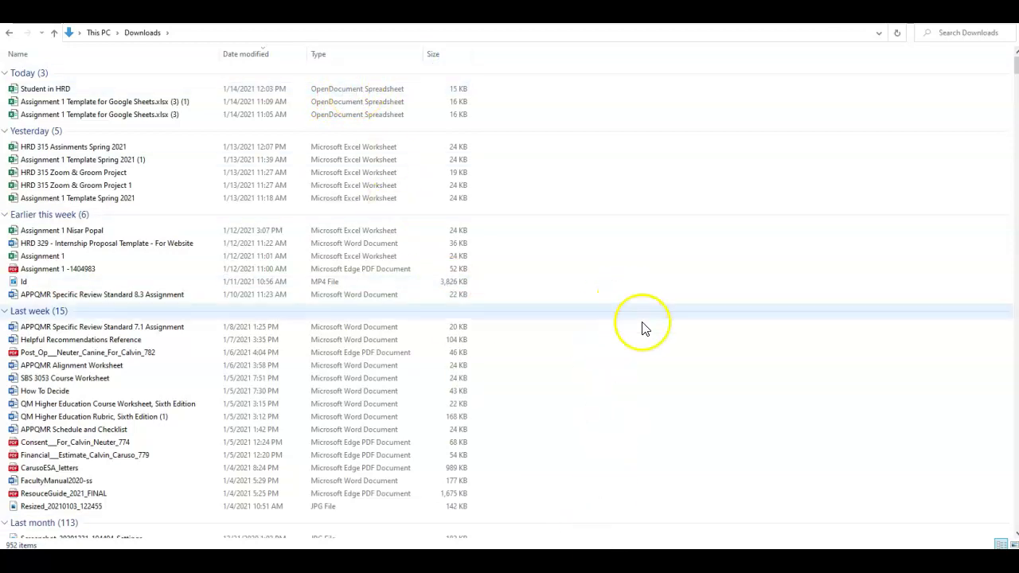
mouse_move(521, 560)
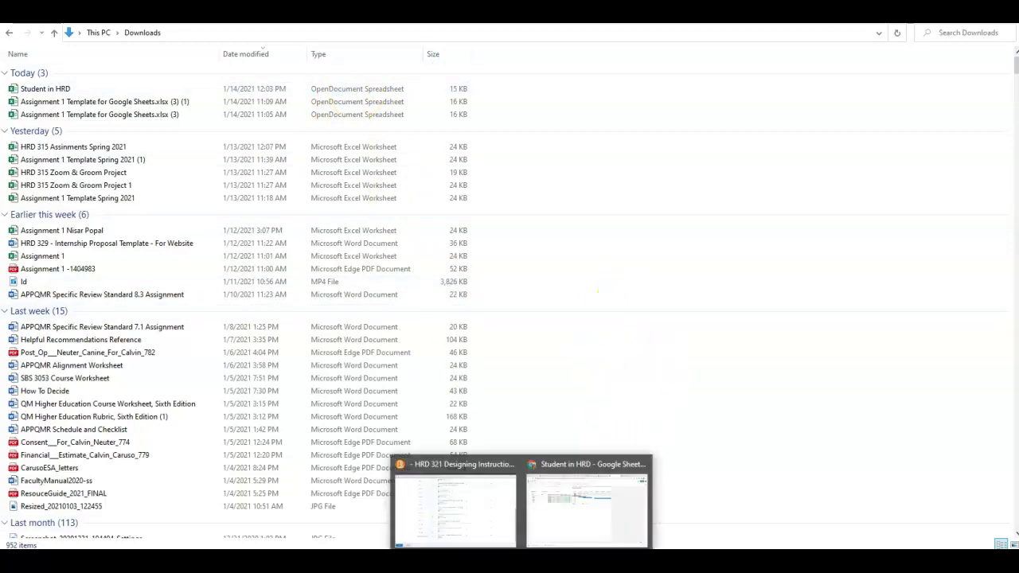
click(570, 532)
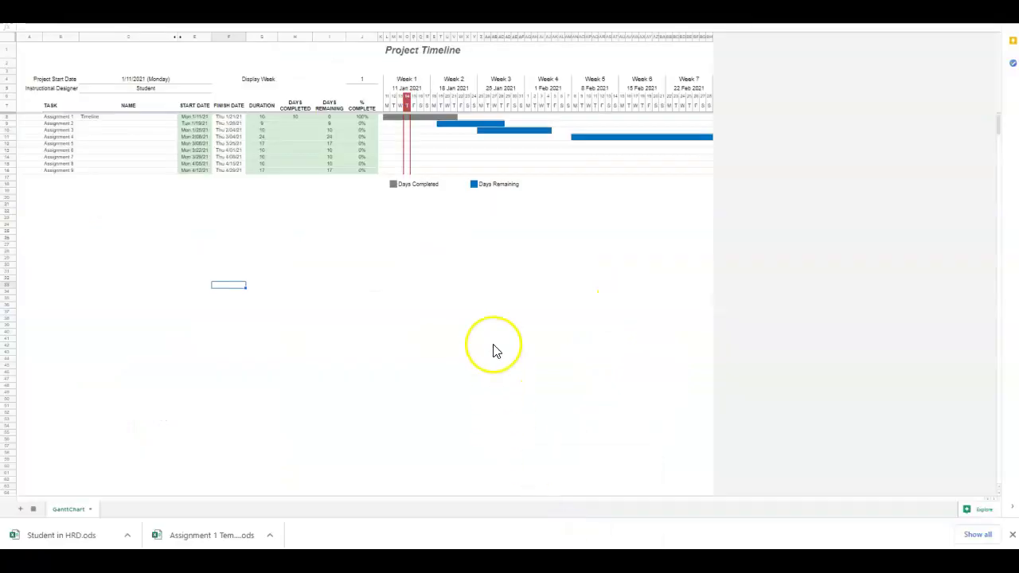